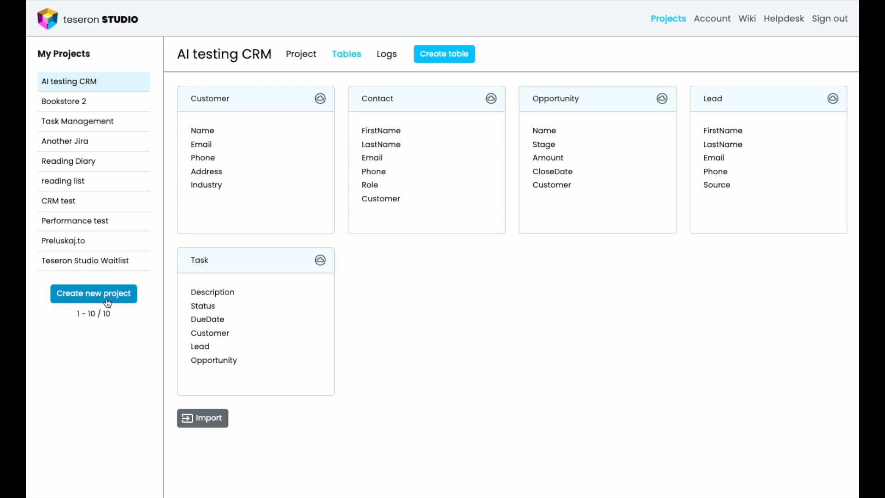
Create a new project named "Task list"
left_click(117, 300)
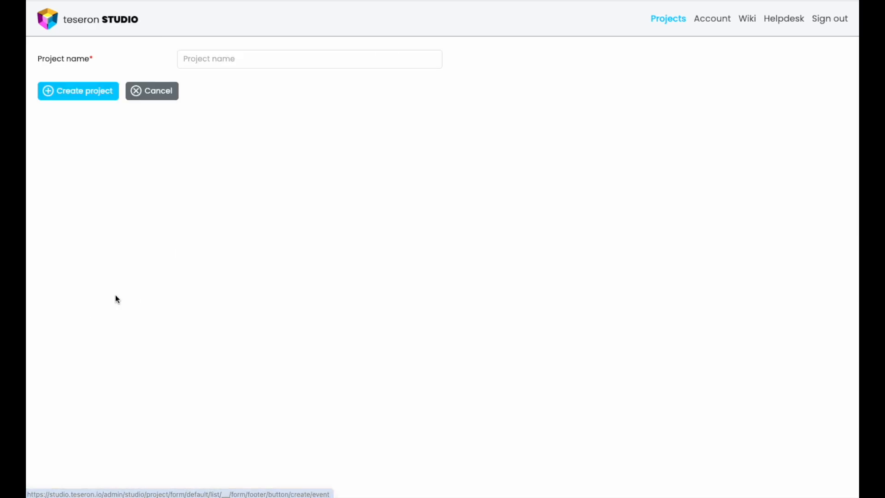
left_click(236, 59)
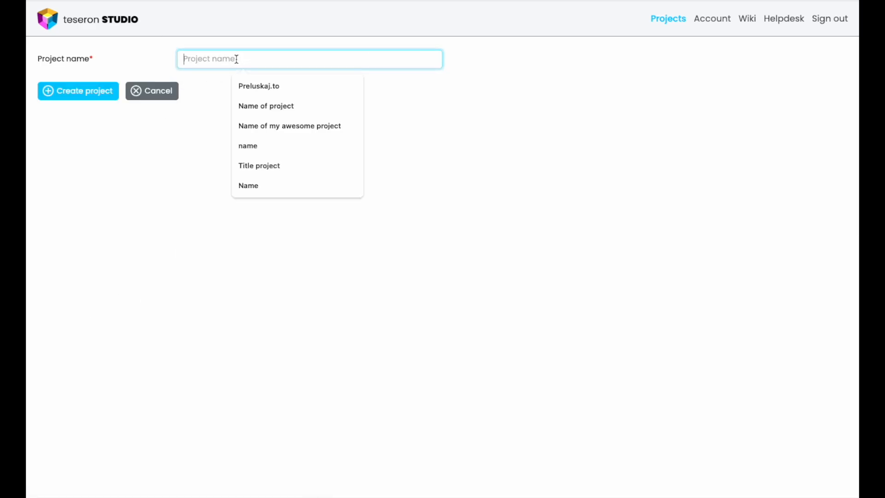
type("Task list")
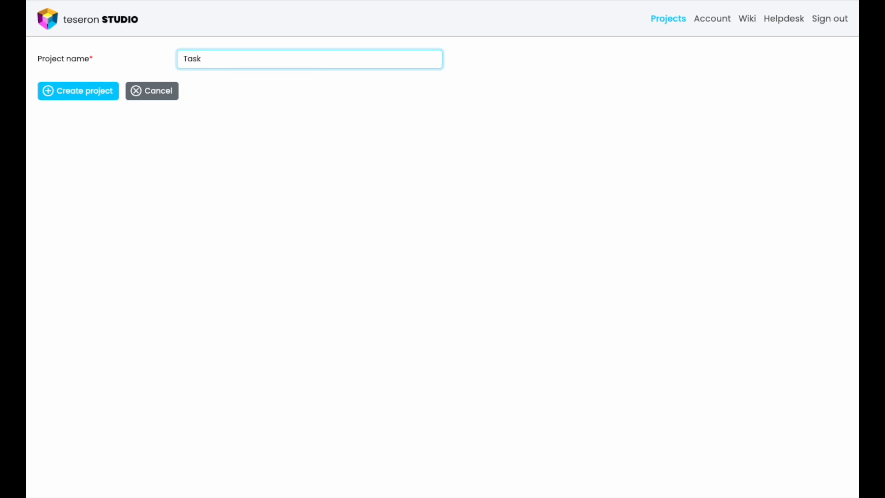
left_click(93, 84)
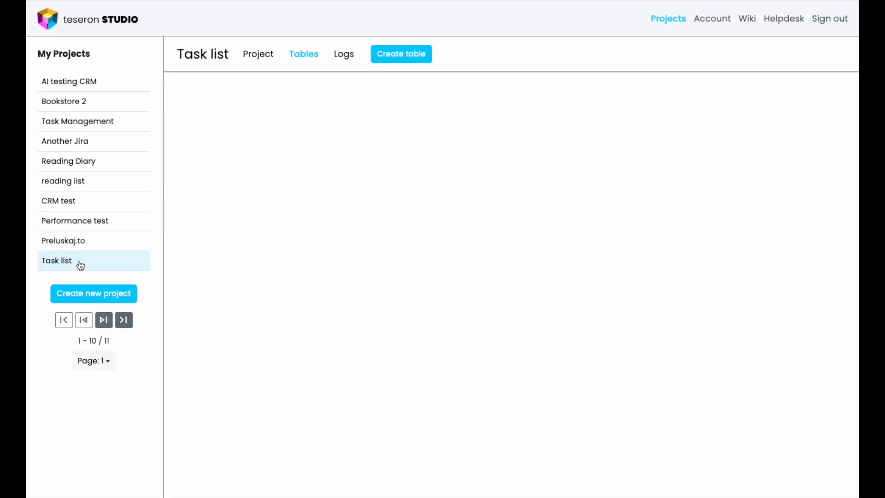
Create a table titled "Task" with REST API enabled in the Task list project
left_click(405, 53)
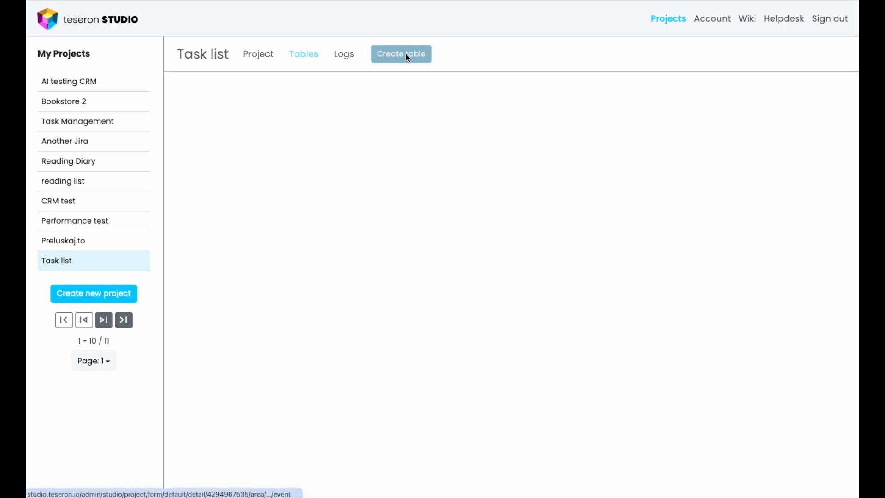
left_click(420, 71)
type("Task")
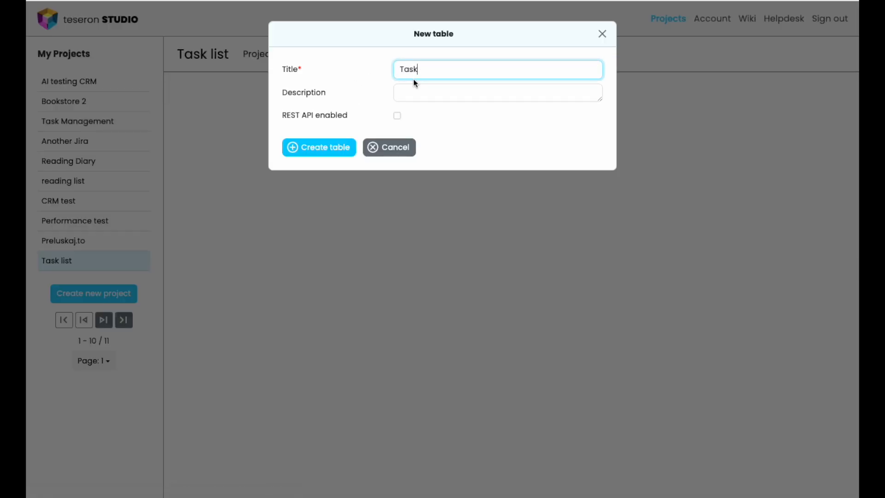
left_click(398, 117)
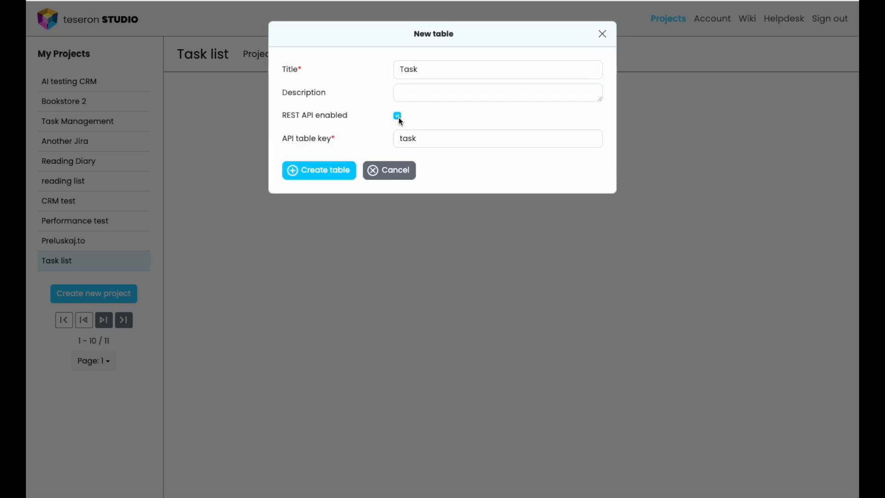
left_click(330, 177)
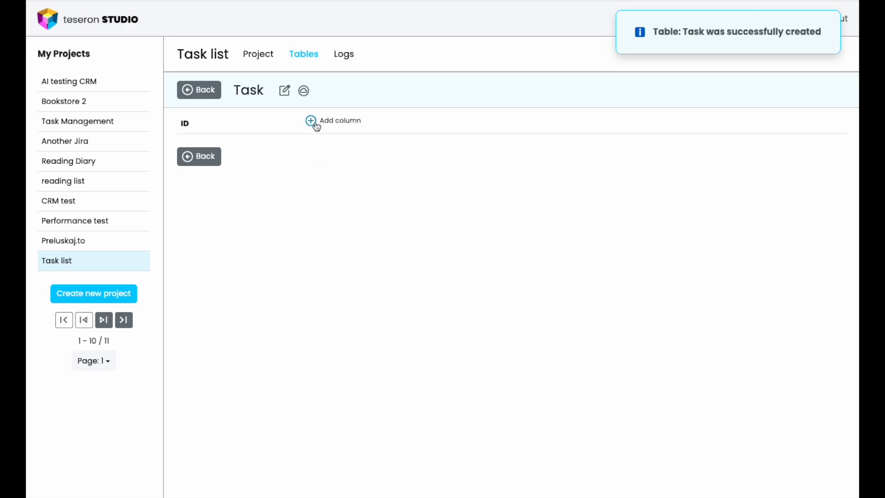
Add a String column named "Title" with REST API enabled to the Task table
left_click(341, 121)
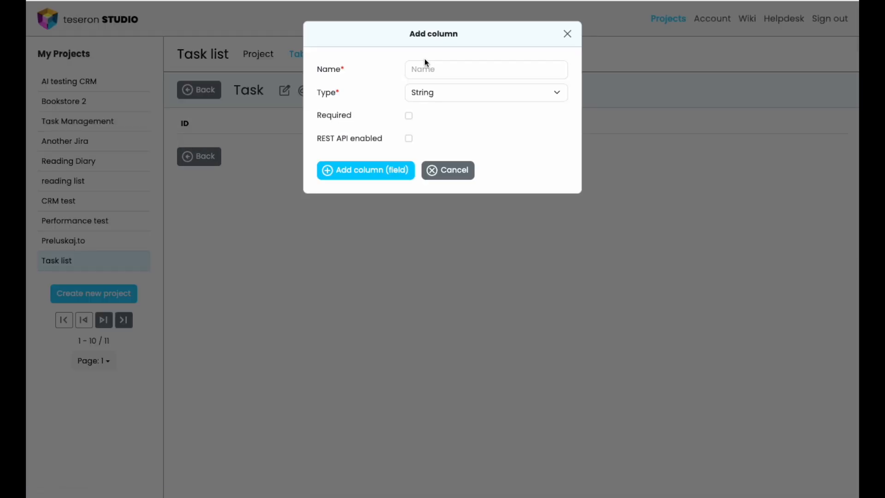
left_click(440, 70)
type("Title")
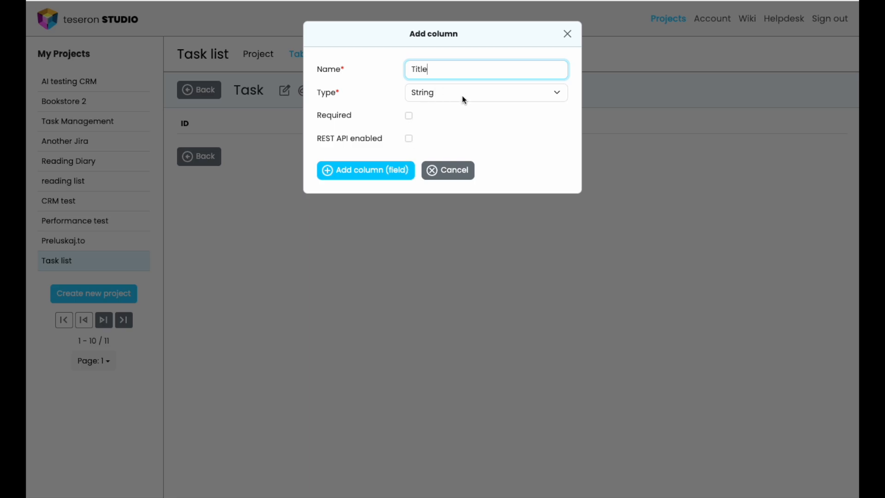
left_click(408, 138)
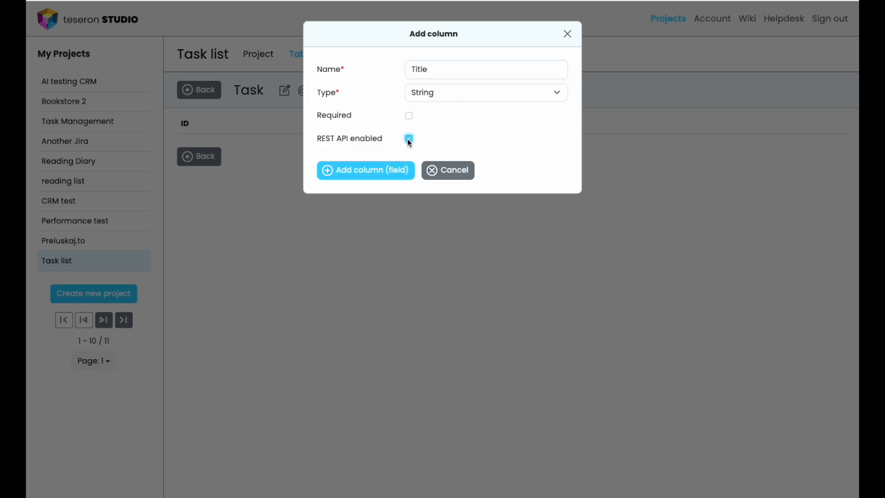
left_click(362, 194)
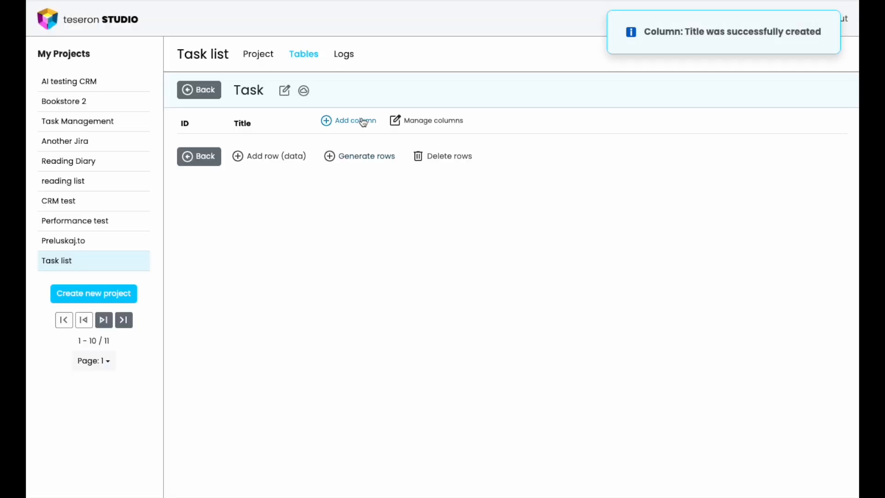
Add a column named "Description" with REST API enabled to the Task table
left_click(362, 121)
left_click(455, 71)
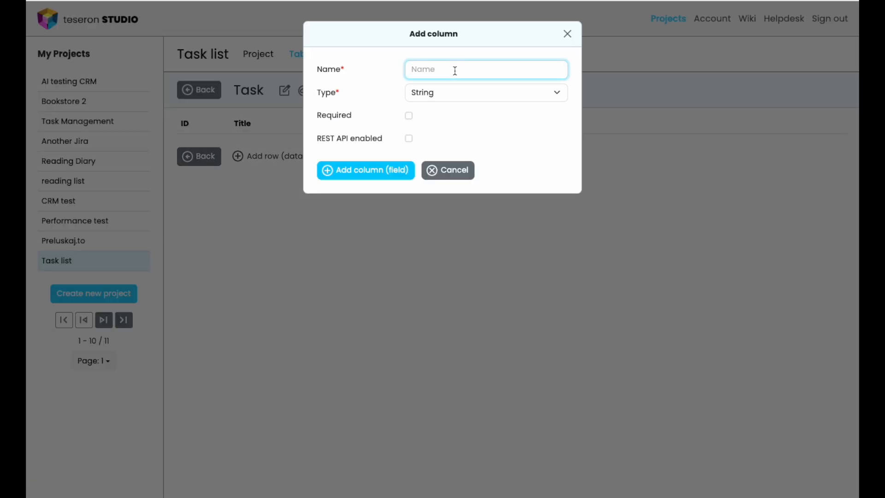
type("Description")
left_click(409, 139)
left_click(376, 196)
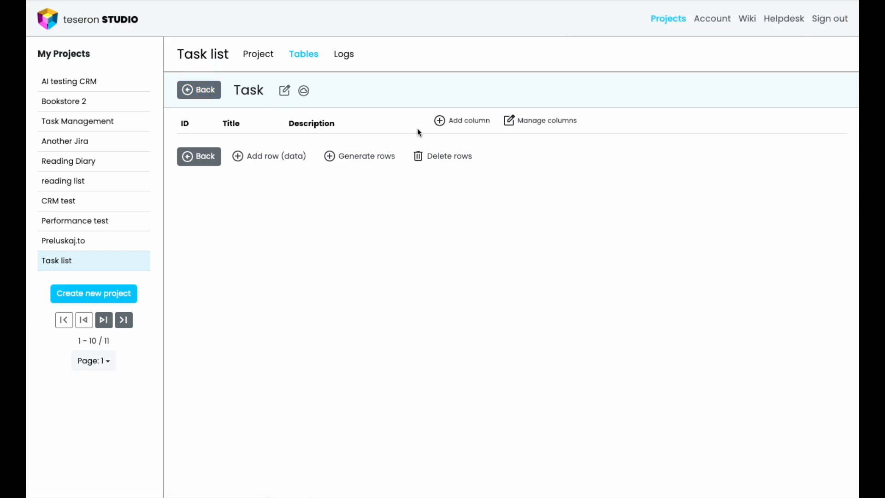
Return to the project's table overview and create a second table titled "Priority" with REST API enabled
left_click(205, 92)
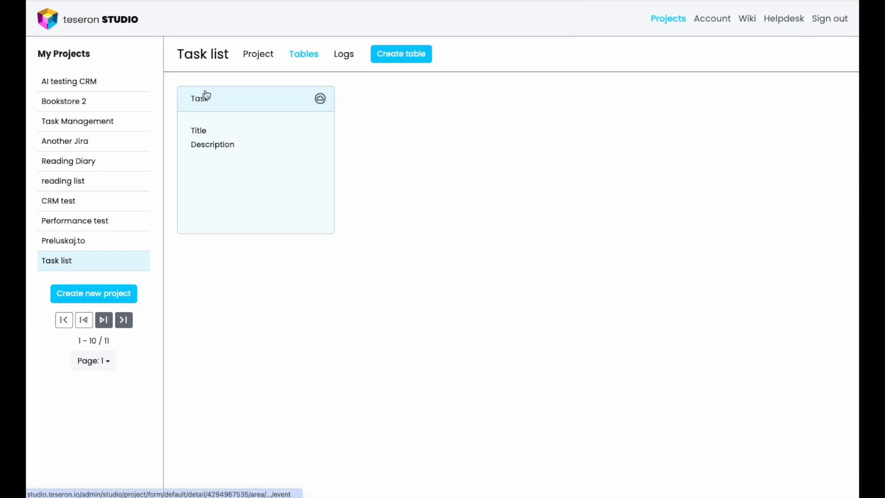
left_click(411, 54)
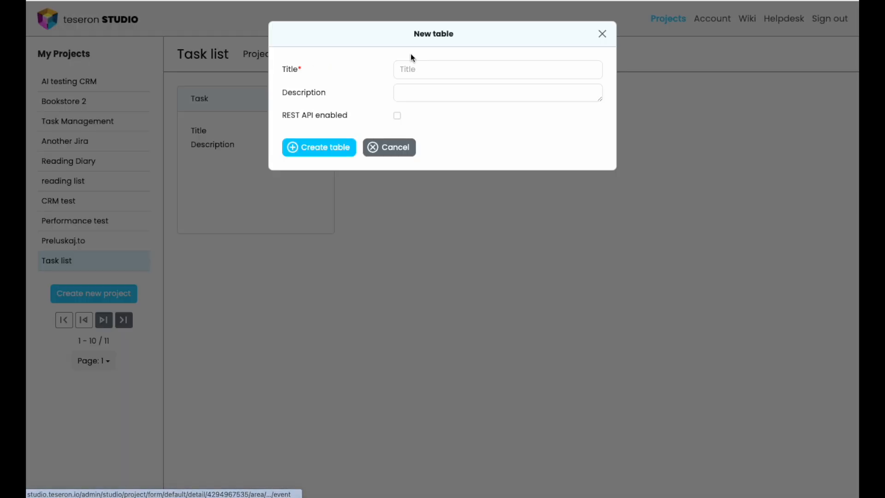
left_click(438, 70)
type("Priority")
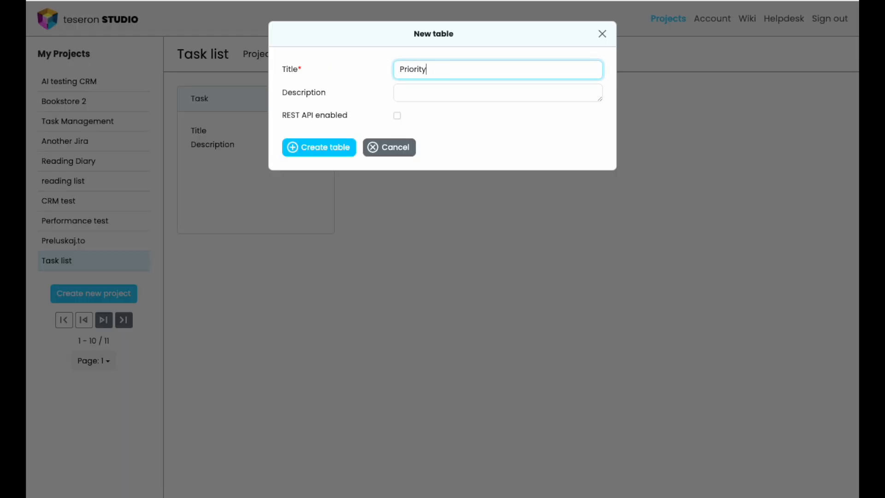
left_click(398, 118)
left_click(325, 170)
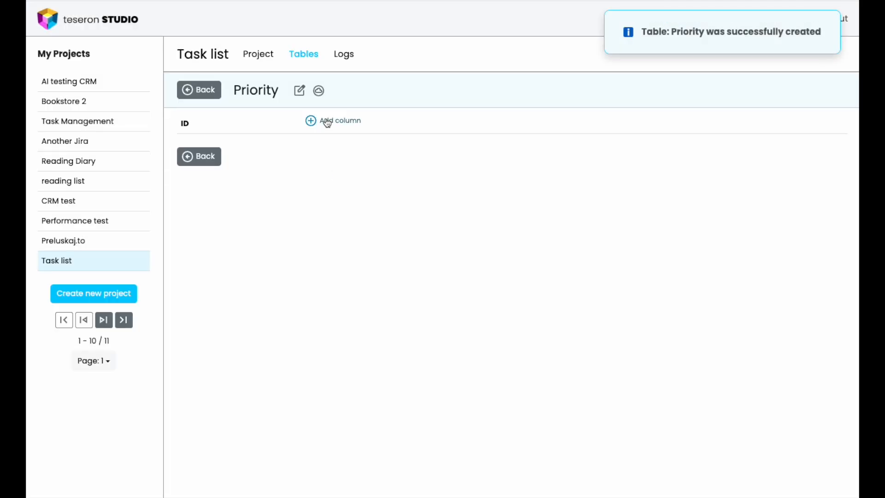
Add a column named "Label" with REST API enabled to the Priority table
left_click(332, 123)
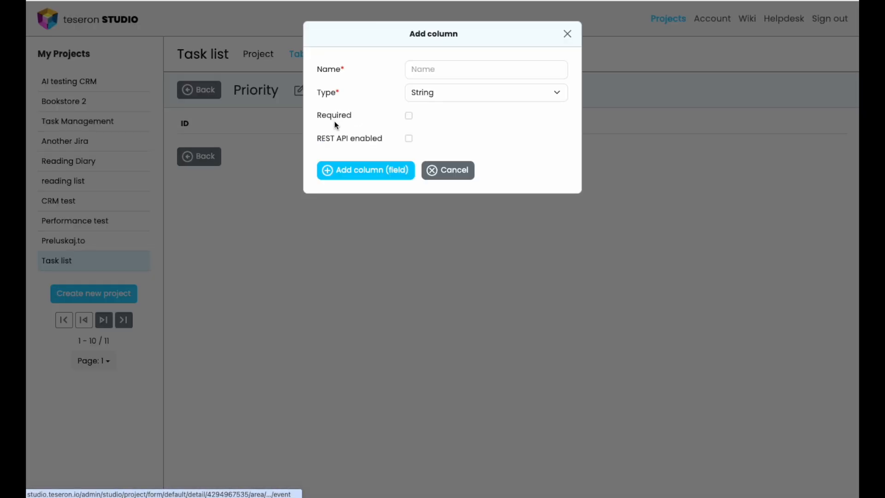
left_click(456, 73)
type("La")
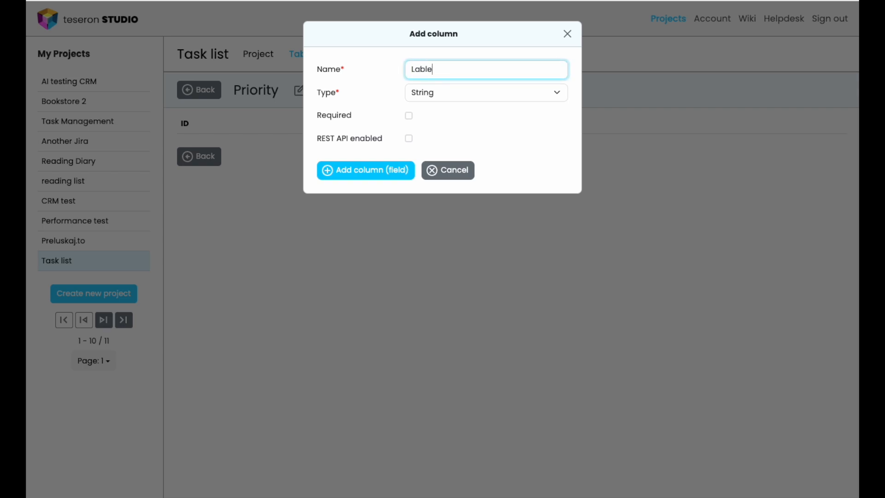
type("ble")
key("BackSpace")
key("BackSpace")
type("e")
left_click(408, 139)
left_click(392, 195)
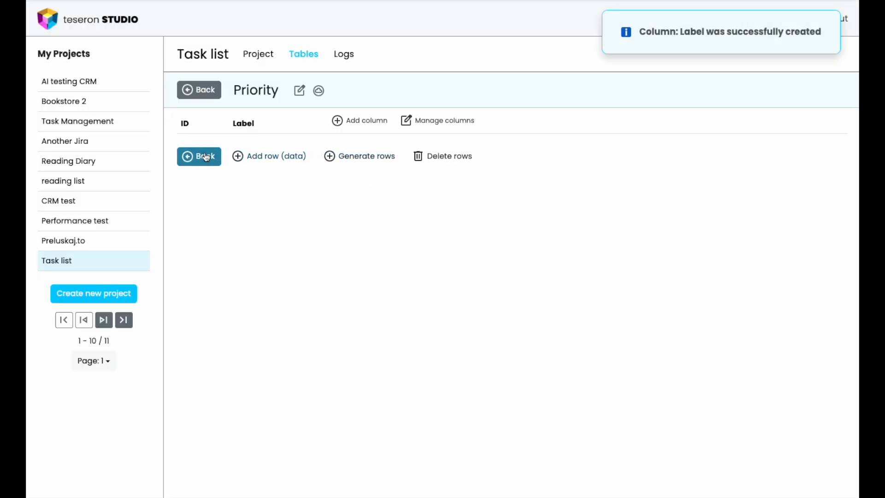
Insert a data row with the label "Low" into the Priority table
left_click(283, 157)
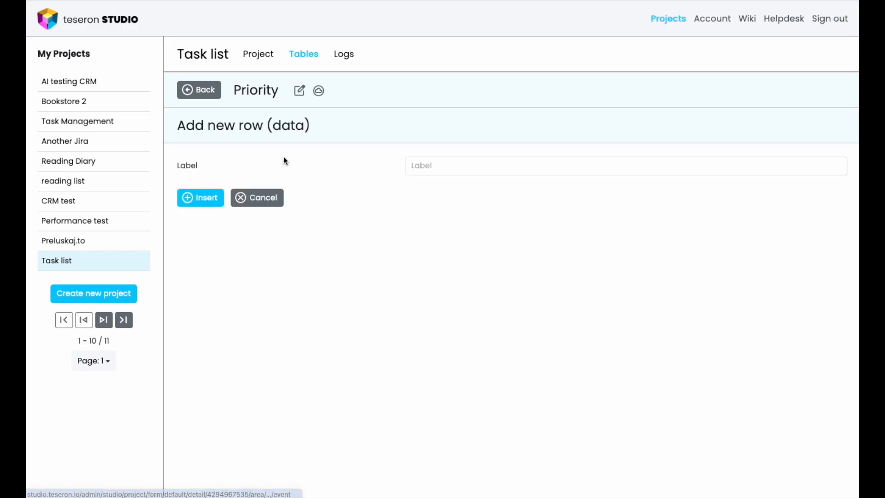
left_click(452, 166)
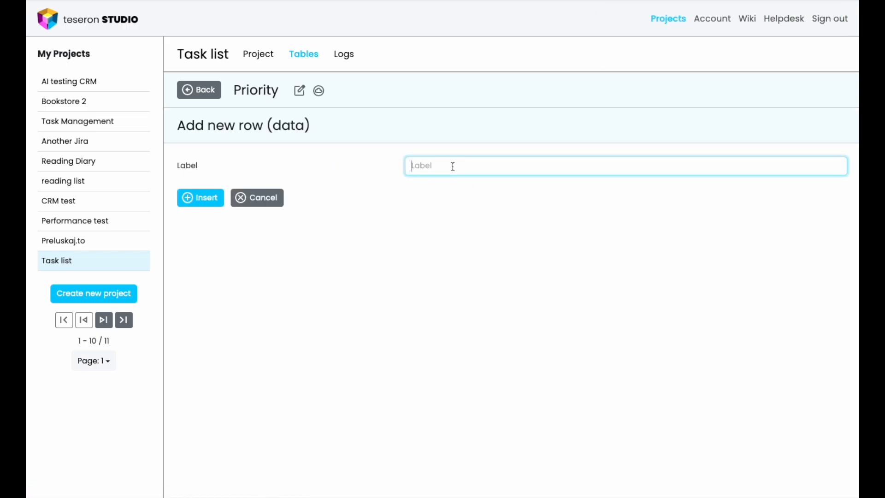
type("Low")
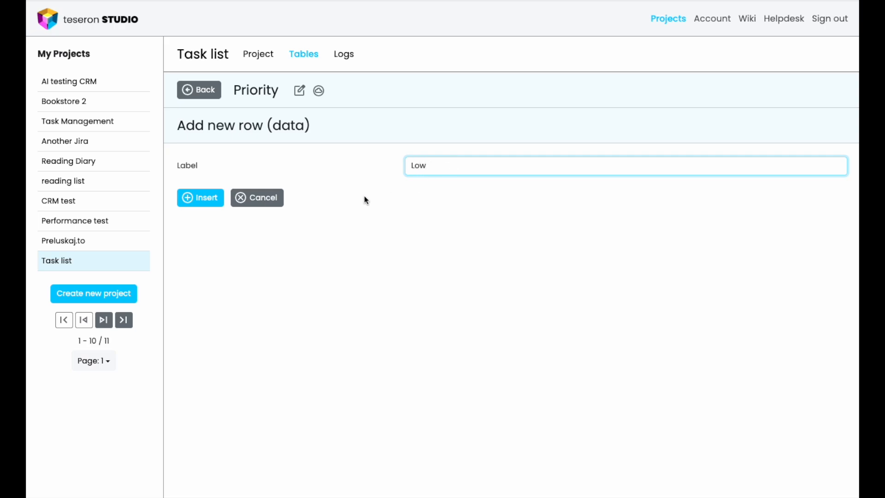
left_click(211, 198)
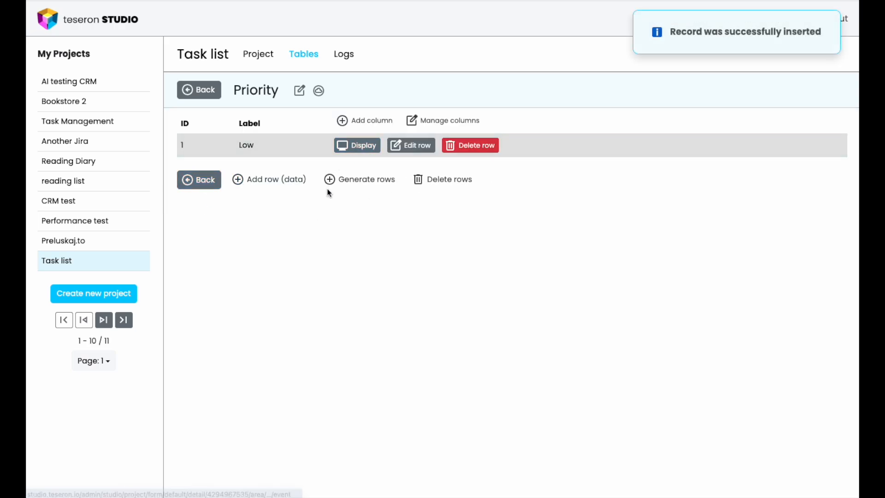
Insert two more data rows into the Priority table, labelled "Major" and "Critical"
left_click(278, 178)
left_click(443, 165)
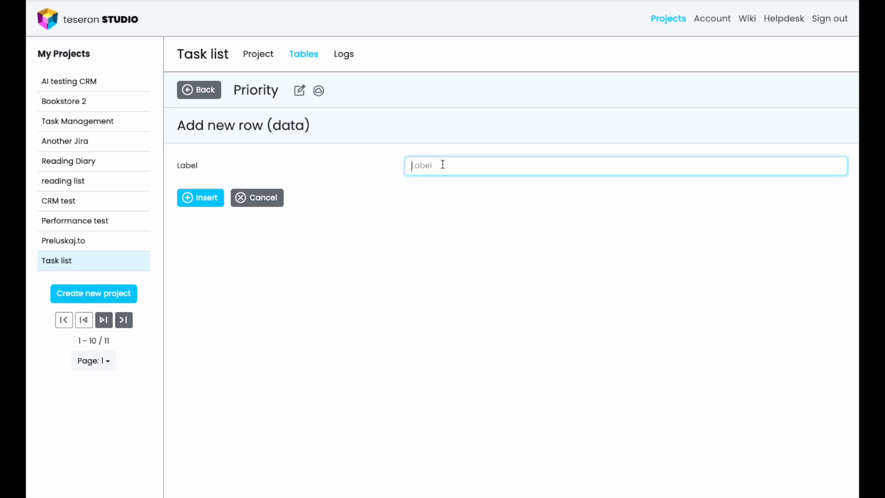
type("Major")
left_click(200, 197)
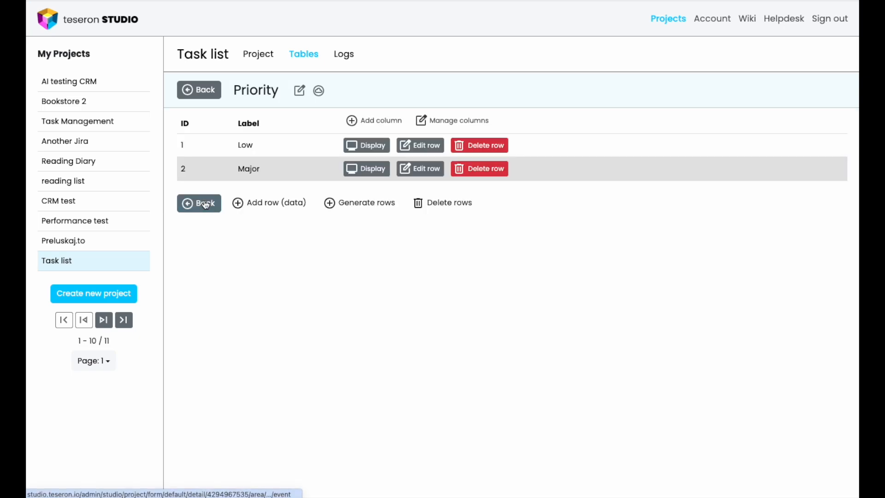
left_click(275, 203)
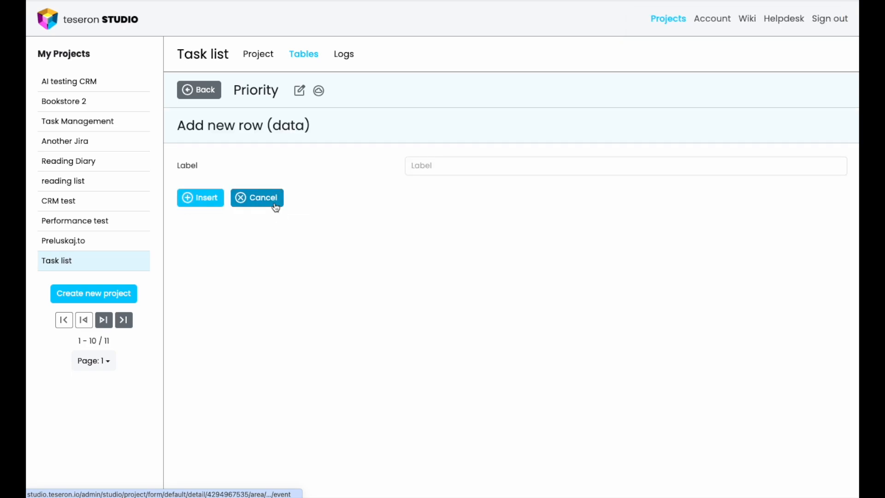
left_click(446, 164)
type("Critical")
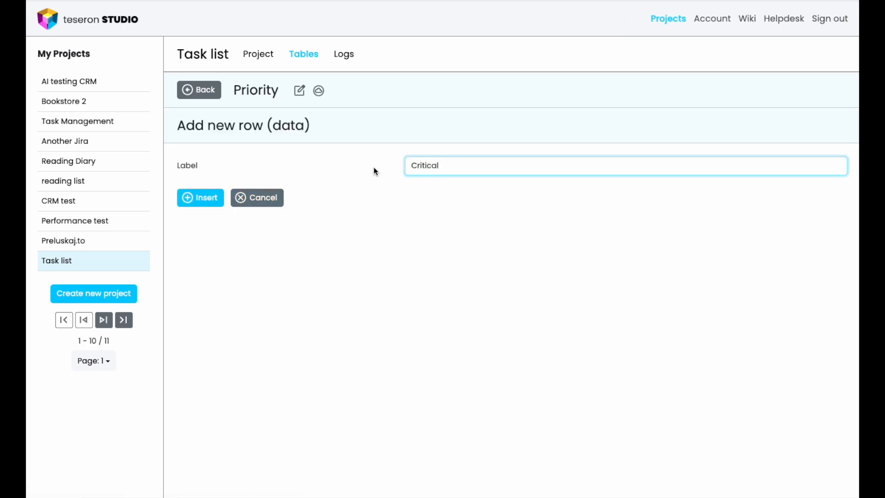
left_click(199, 198)
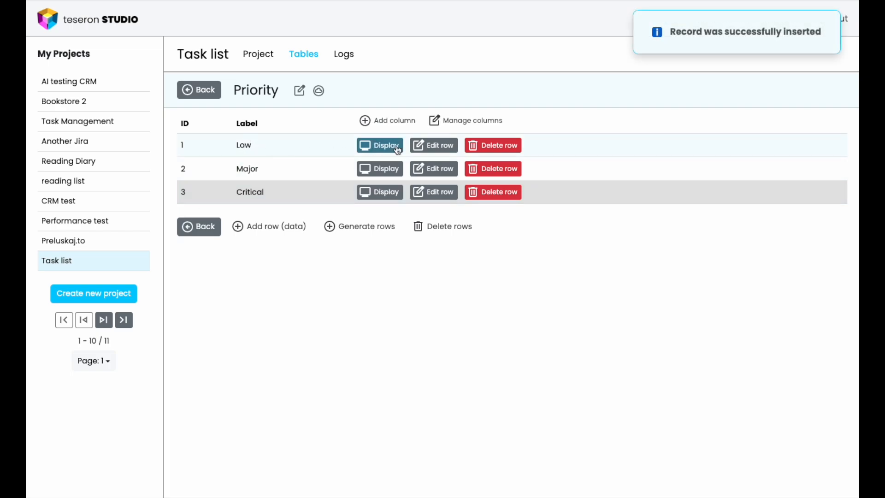
Change the label of the first Priority row to "Minor" and save it
left_click(436, 147)
double_click(406, 211)
type("Minor")
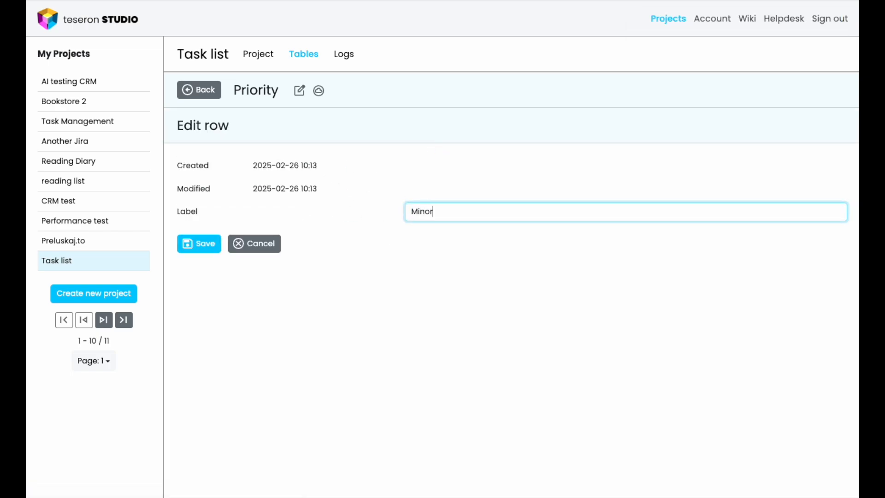
left_click(200, 243)
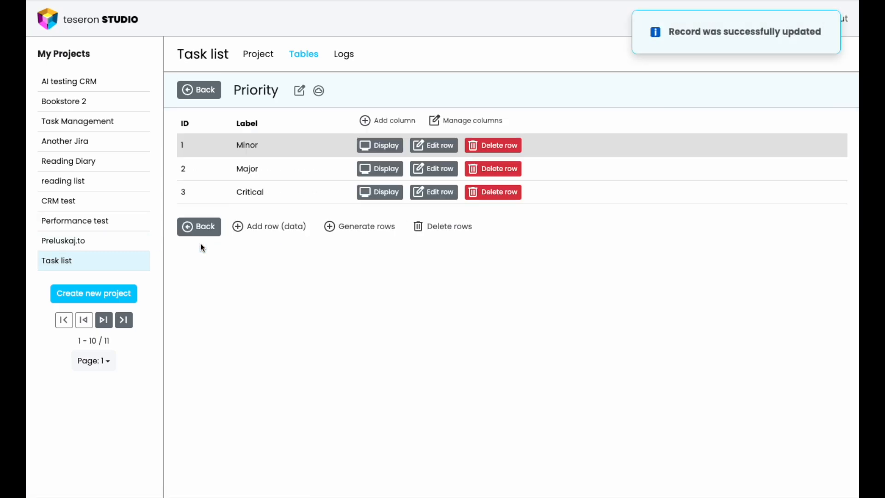
Add a Priority column to the Task table as a single-value table reference targeting the Priority table
left_click(197, 91)
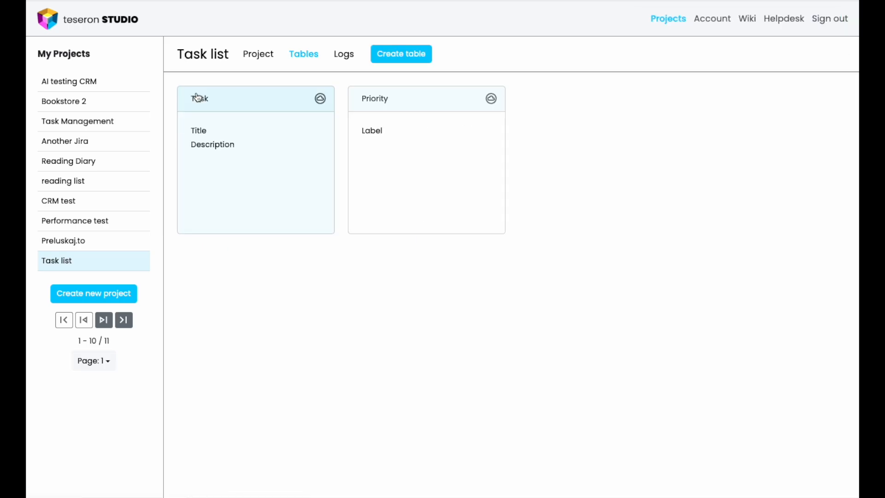
left_click(244, 164)
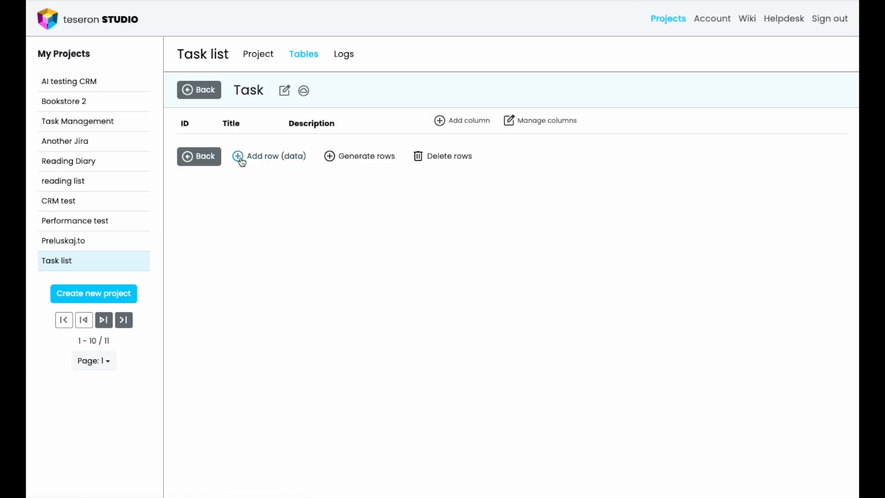
left_click(469, 121)
left_click(444, 73)
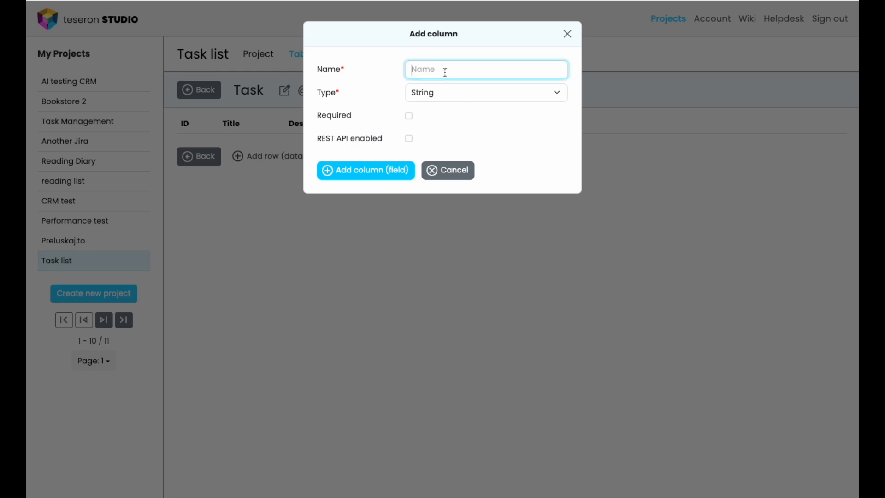
type("Priority")
left_click(450, 95)
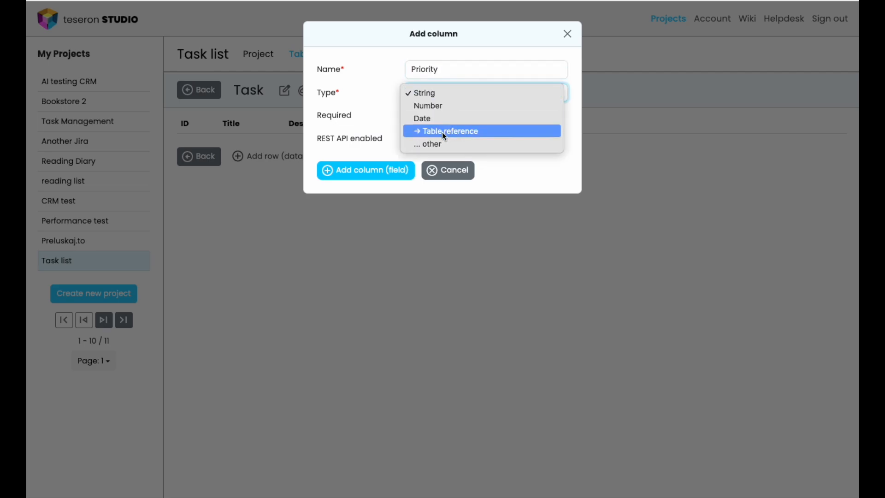
left_click(455, 131)
left_click(429, 117)
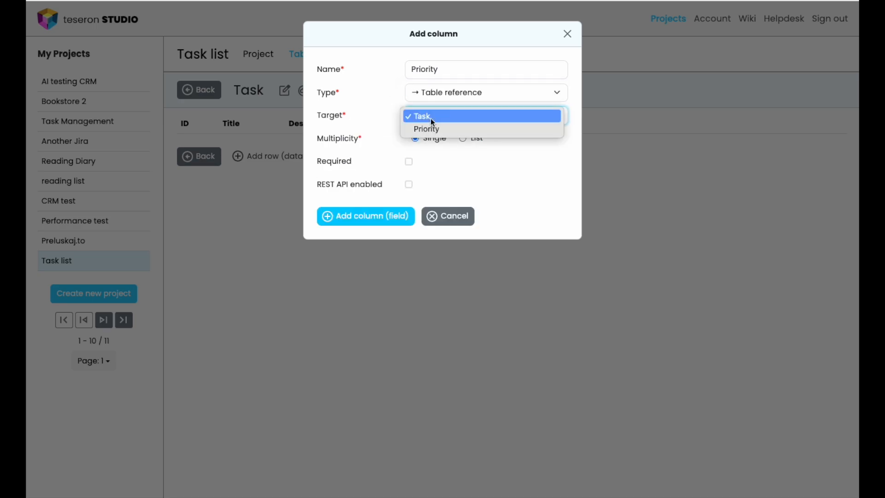
left_click(443, 133)
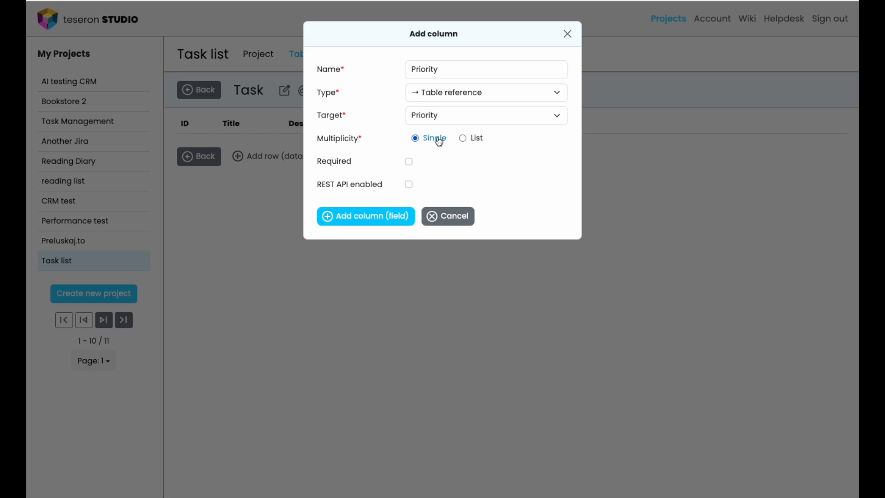
left_click(365, 216)
Insert a Task row titled "Create mailing list" with the description "Lorem ipsum" and priority Minor
left_click(198, 90)
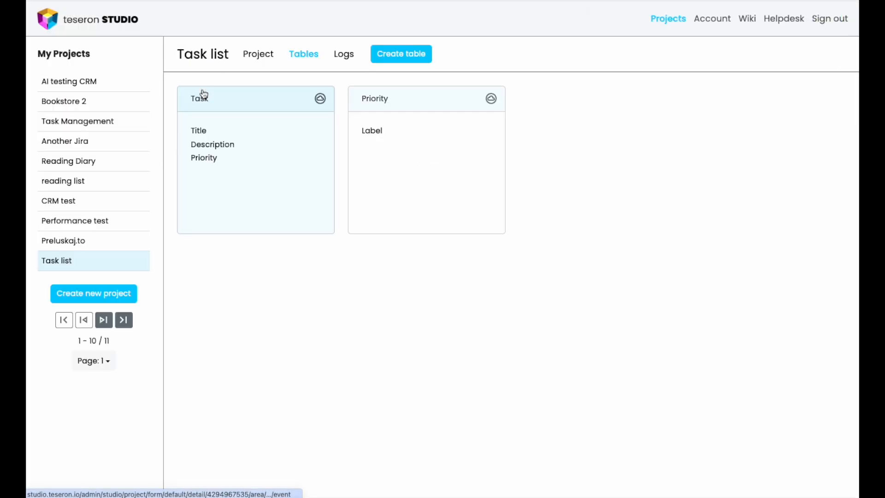
left_click(256, 159)
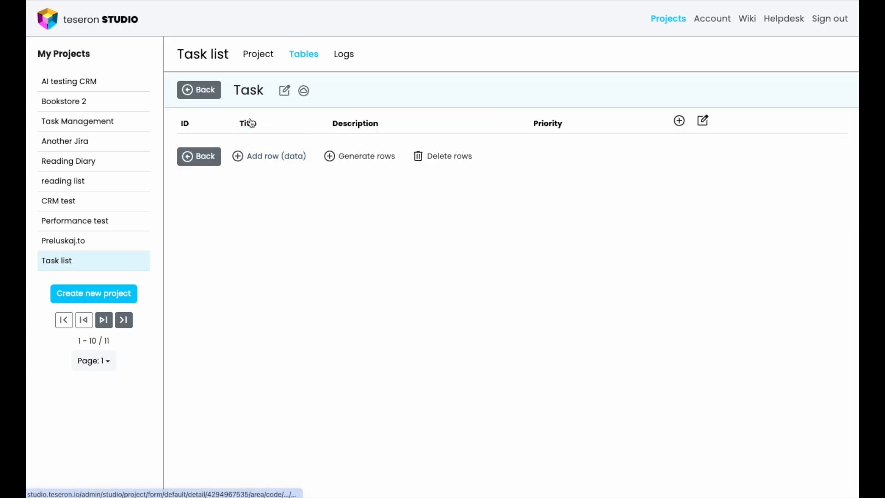
left_click(277, 159)
left_click(443, 167)
type("Create mailing list")
left_click(476, 189)
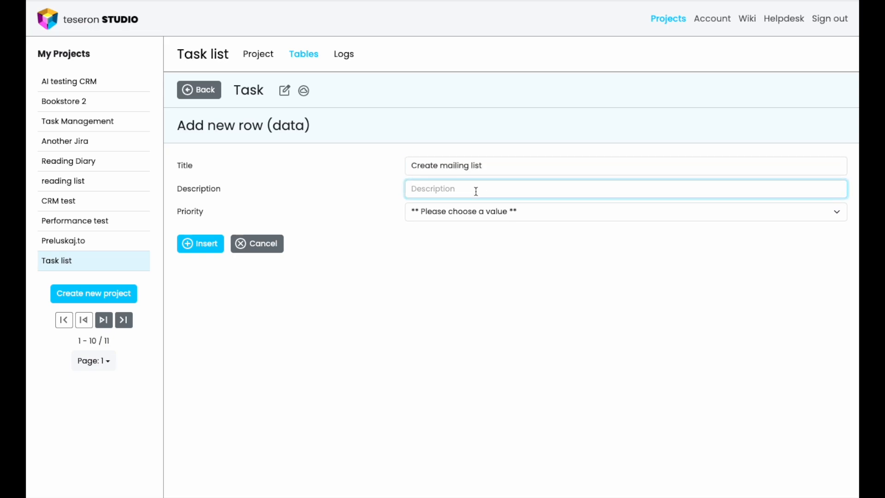
type("Lorem ipsum")
left_click(480, 212)
left_click(460, 238)
left_click(216, 242)
Insert a Task row titled "Run PPC campaign" with the description "Lorem ipsum even more" and priority Major
left_click(429, 167)
type("Run PPC campaingn")
key("BackSpace")
key("BackSpace")
key("BackSpace")
type("gn")
left_click(446, 190)
type("Lorem ipsum even more")
left_click(472, 212)
left_click(472, 225)
left_click(213, 243)
Title the new task "Create analytics dashboard" and copy a passage of Lorem Ipsum text from the web for its description
left_click(429, 166)
type("Create analytics dashboard")
left_click(480, 189)
type("Lorem i")
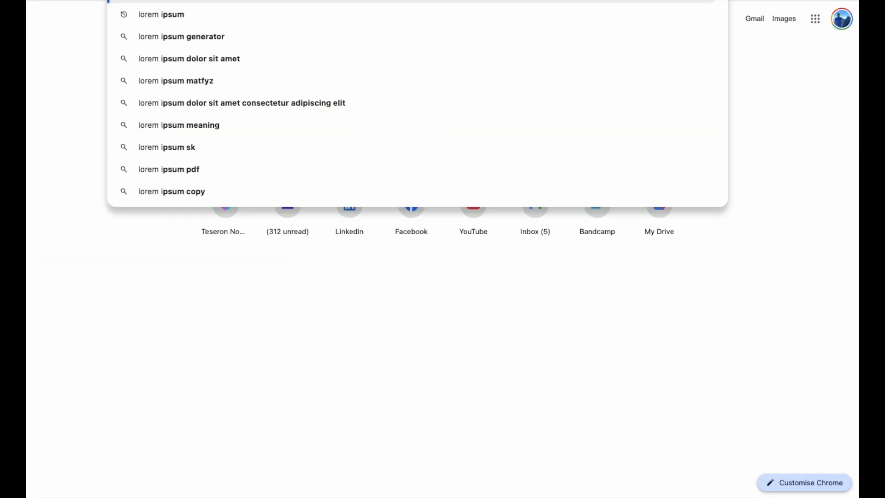
type("spum")
key("Return")
left_click(275, 162)
left_click_drag(227, 218, 275, 252)
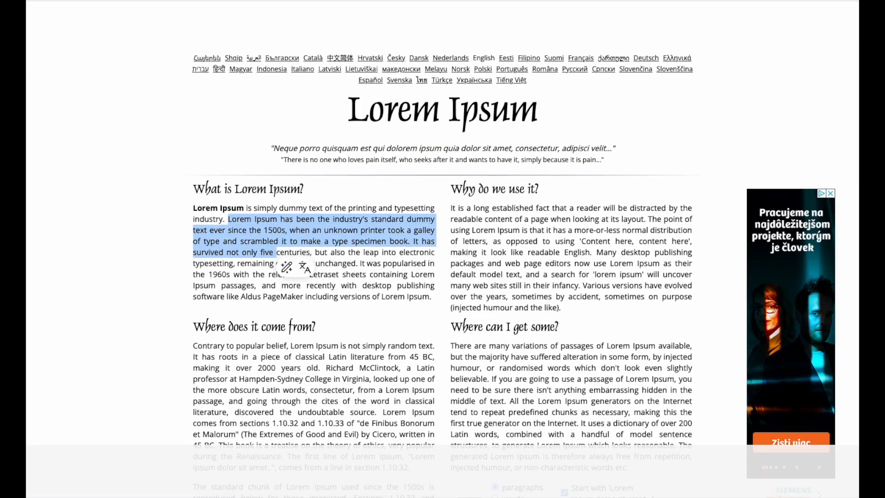
key("super+c")
key("super+w")
Paste the copied Lorem Ipsum passage as the new task's description, set its priority to Minor and insert the row
key("super+v")
left_click(510, 215)
left_click(507, 226)
left_click(202, 243)
Replace the description of the "Run PPC campaign" task with the copied Lorem Ipsum passage and save the row
left_click(377, 175)
left_click(439, 236)
key("super+a")
key("super+v")
left_click(202, 289)
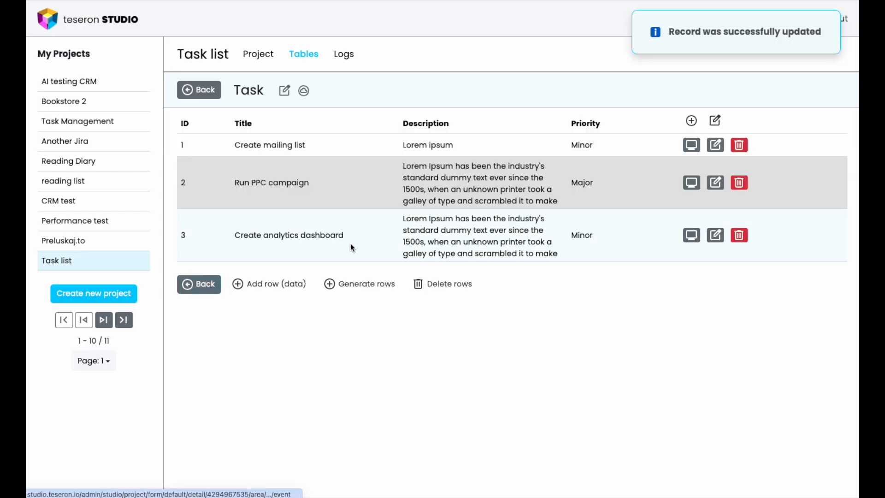
Replace the description of the "Create mailing list" task with the same Lorem Ipsum passage, save it and return to the table overview
left_click(198, 291)
left_click(207, 95)
left_click(418, 187)
left_click(199, 91)
left_click(245, 158)
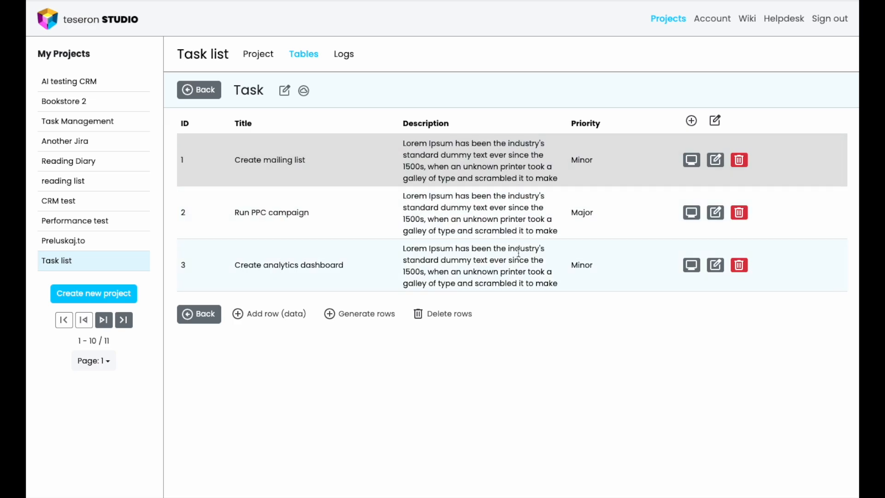
left_click(203, 94)
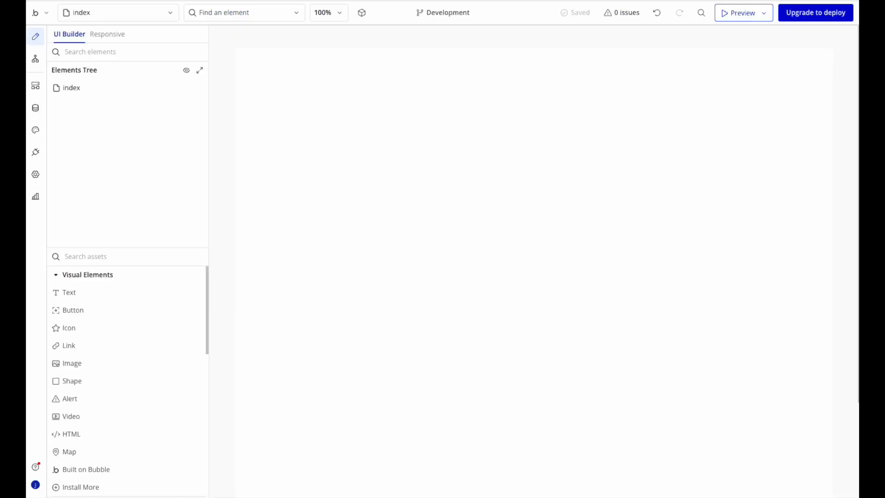
In Bubble, draw a repeating group about 280 by 350 px in the upper middle of the index page
double_click(357, 145)
scroll(129, 414, "down", 3)
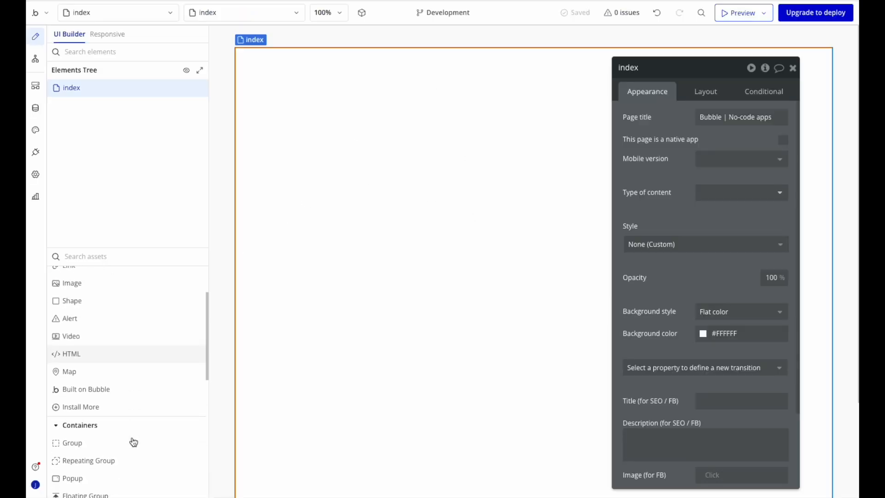
left_click(102, 395)
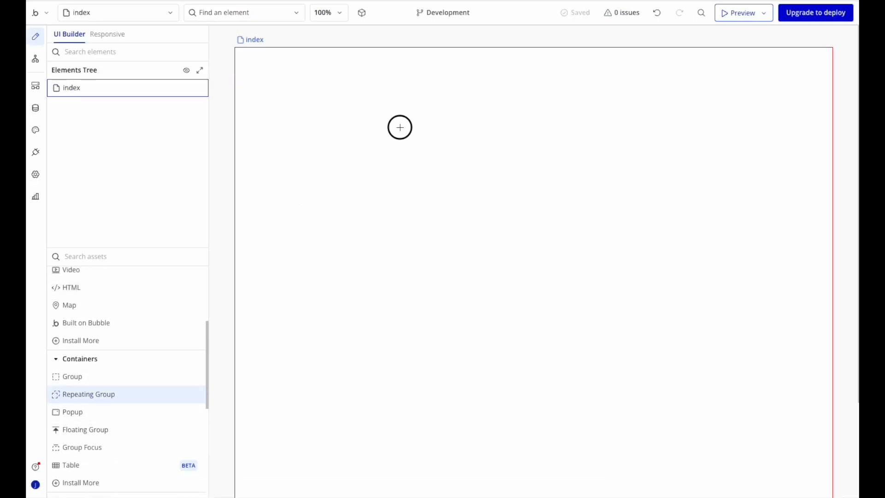
left_click_drag(399, 126, 553, 317)
Set the container layout of the index page to Column
left_click(340, 203)
left_click(705, 92)
left_click(741, 118)
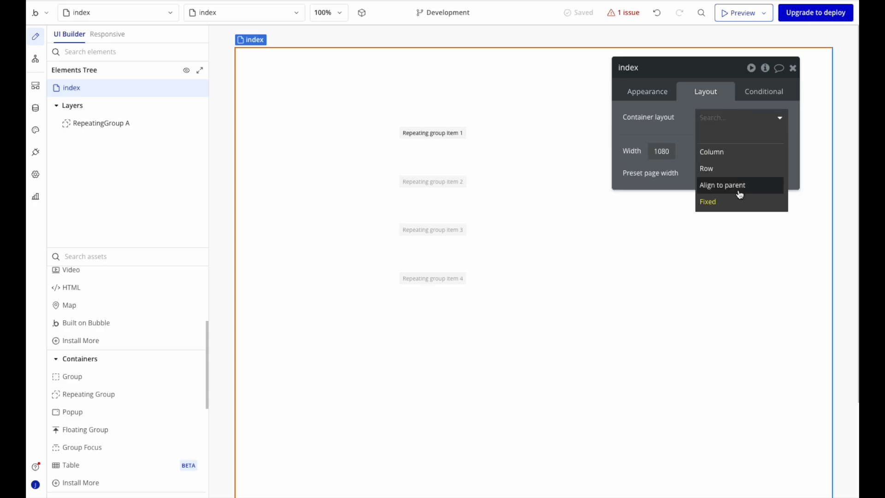
left_click(719, 152)
Try middle container alignment on the repeating group and on the index page, reverting both to top alignment
left_click(361, 201)
left_click(730, 140)
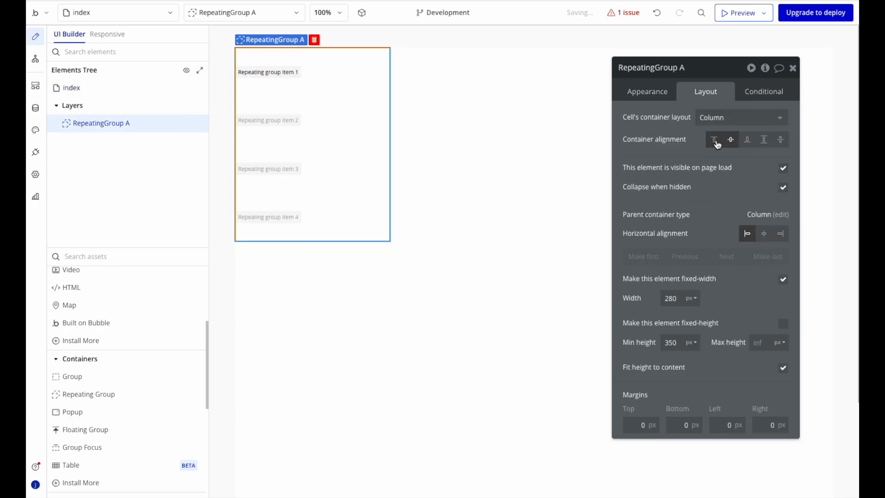
left_click(714, 140)
left_click(562, 221)
left_click(731, 140)
key("ctrl+z")
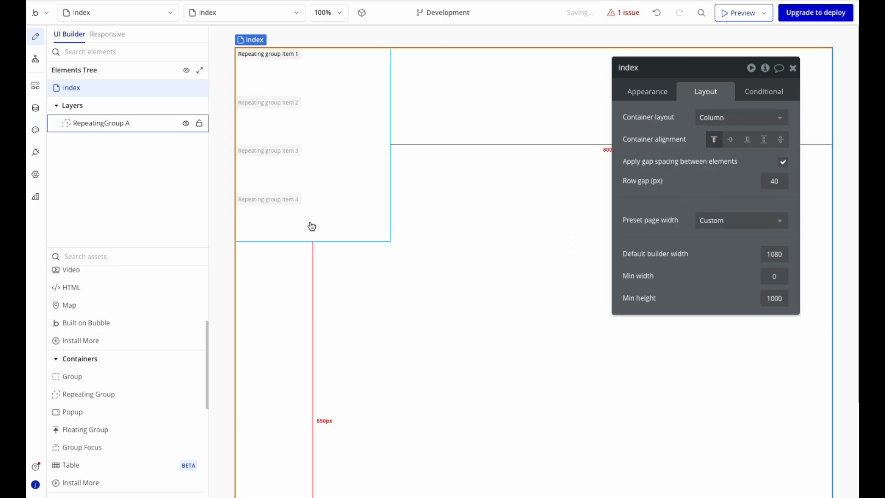
Centre the repeating group horizontally, turn off its fixed width and fit-to-content width, and set its maximum width to 550 px
left_click(332, 229)
left_click(765, 234)
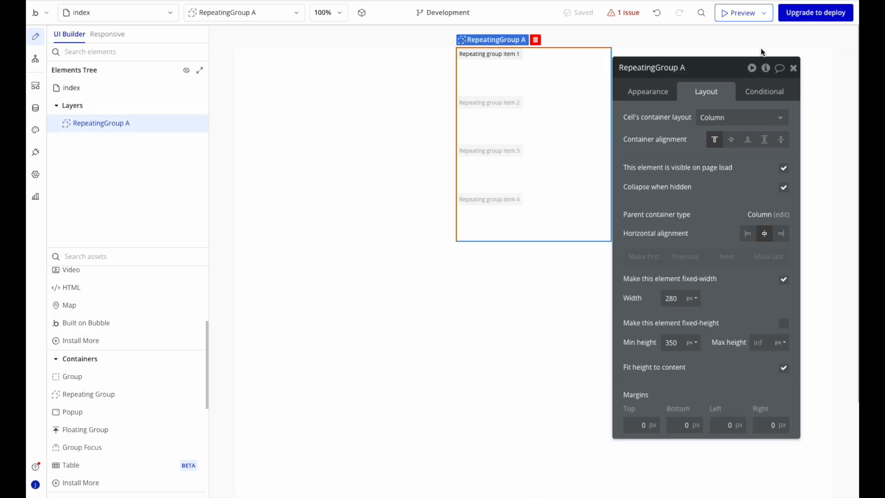
left_click(783, 280)
left_click(771, 298)
type("550")
left_click(783, 323)
left_click(426, 338)
left_click(482, 202)
left_click(321, 177)
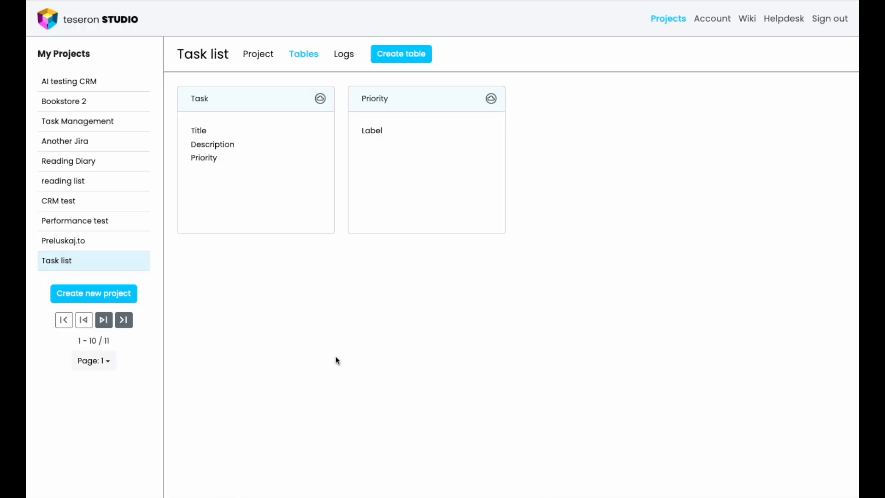
In Teseron Studio, open the Task table's API info and copy the URL of its List operation
left_click(259, 170)
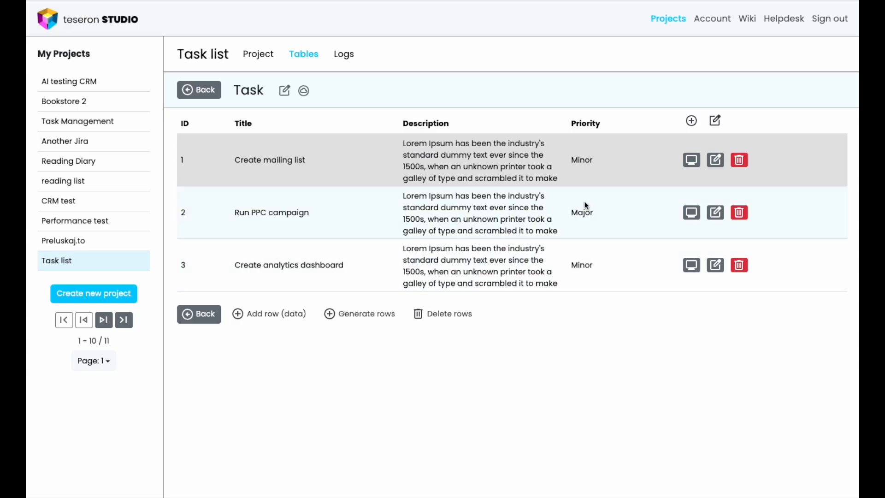
left_click(304, 92)
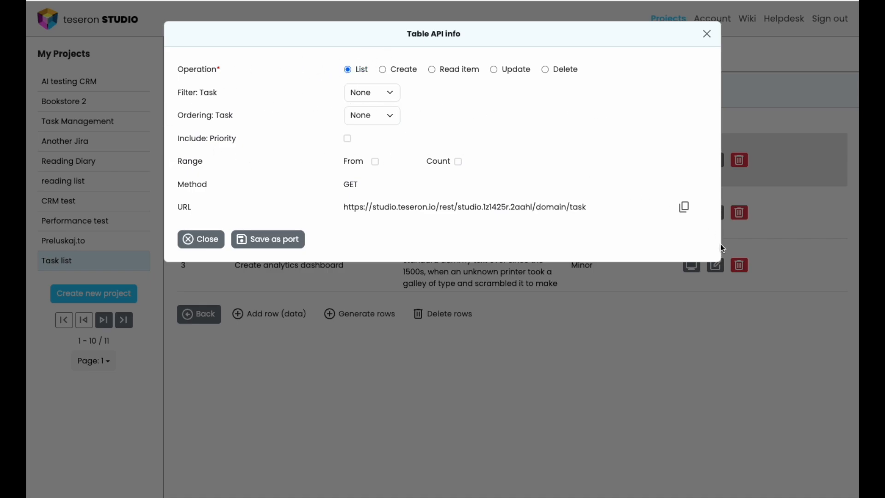
left_click(684, 208)
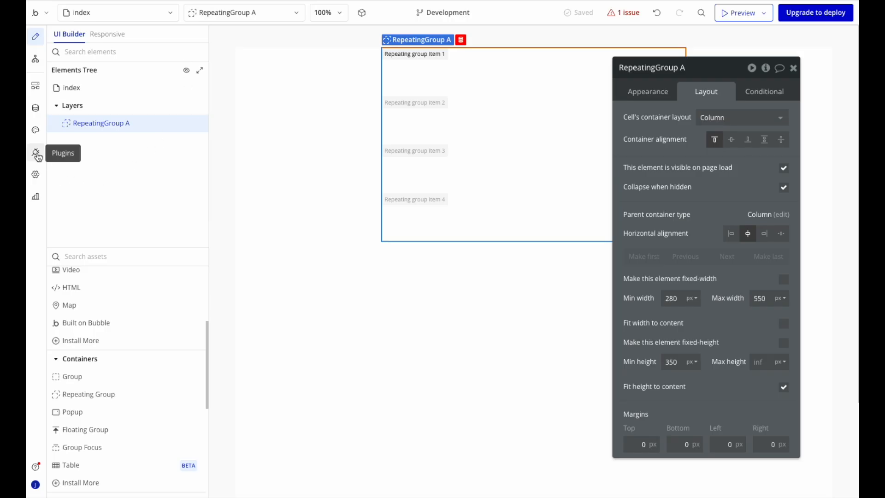
In Bubble, install the API Connector plugin
left_click(36, 153)
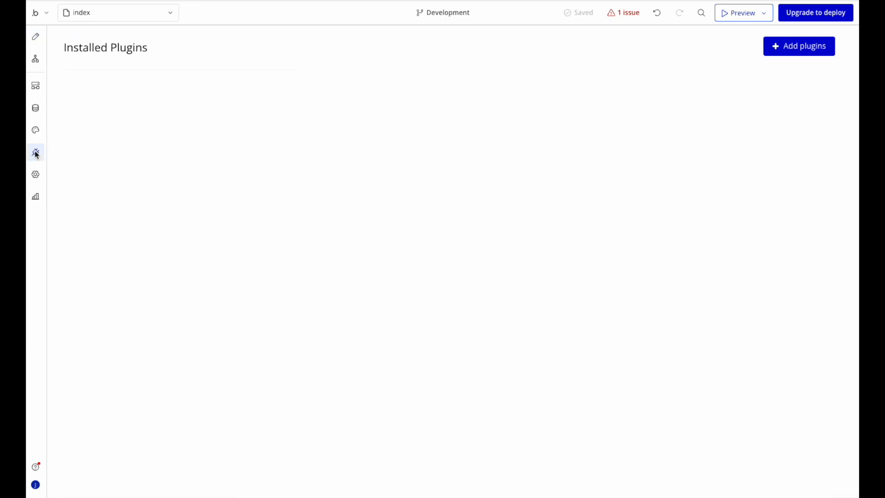
left_click(803, 45)
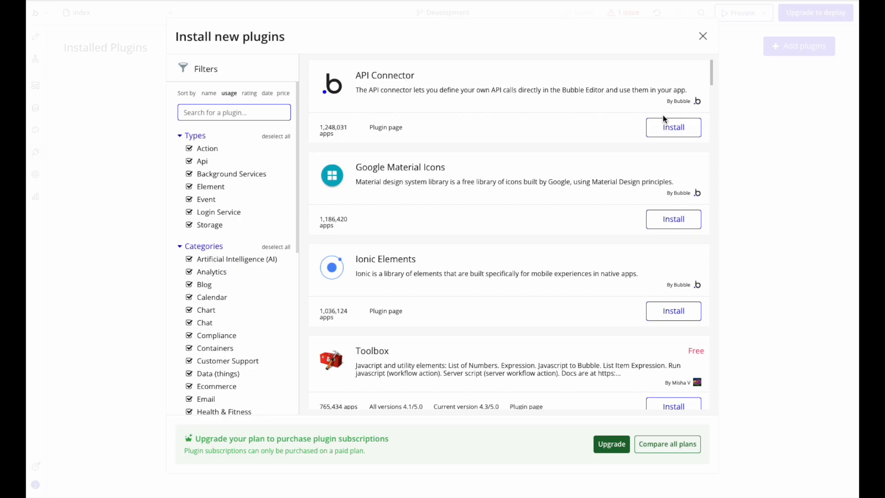
left_click(685, 131)
left_click(754, 200)
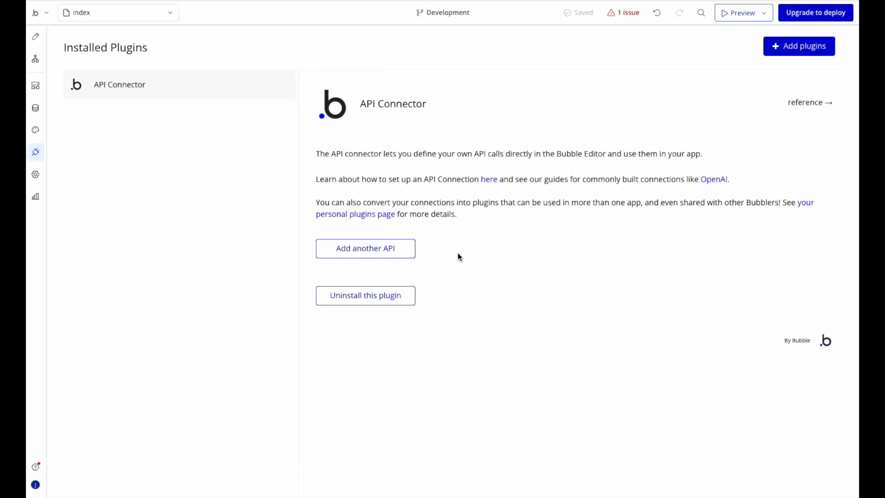
Add a new API to the API Connector and name it "Tasks"
left_click(367, 252)
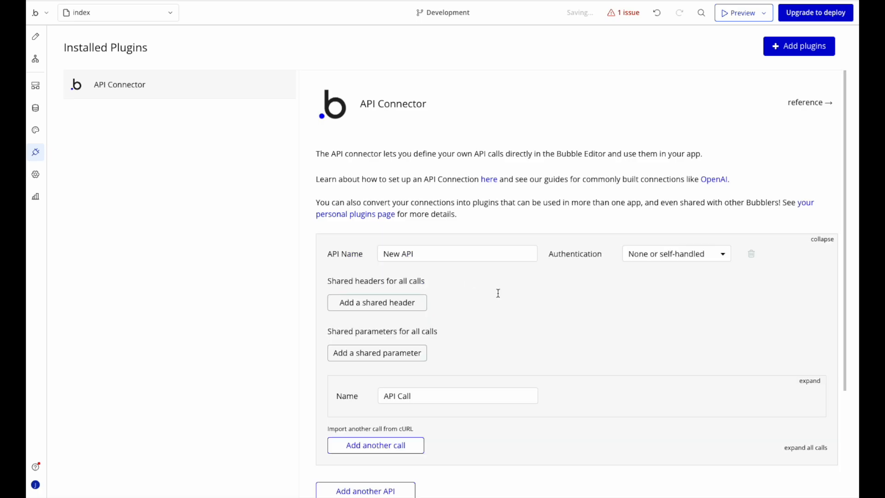
scroll(519, 298, "down", 2)
left_click_drag(425, 156, 370, 157)
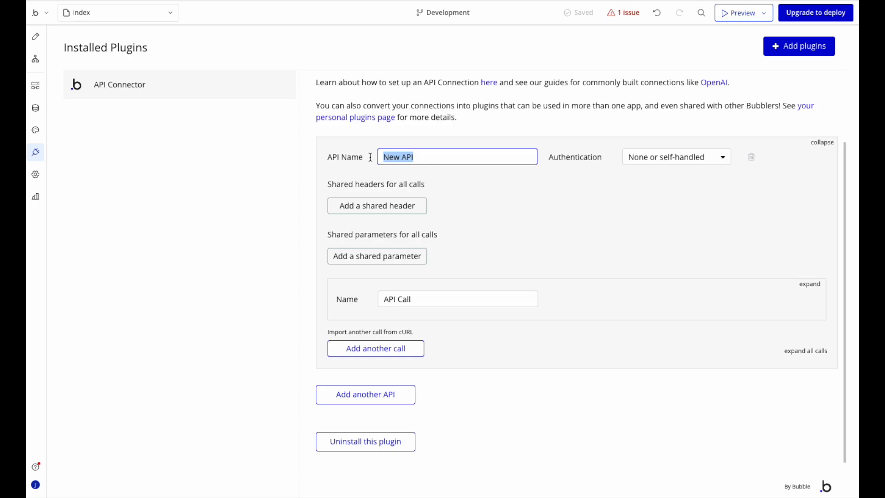
type("Tasks")
left_click(810, 283)
scroll(698, 287, "down", 1)
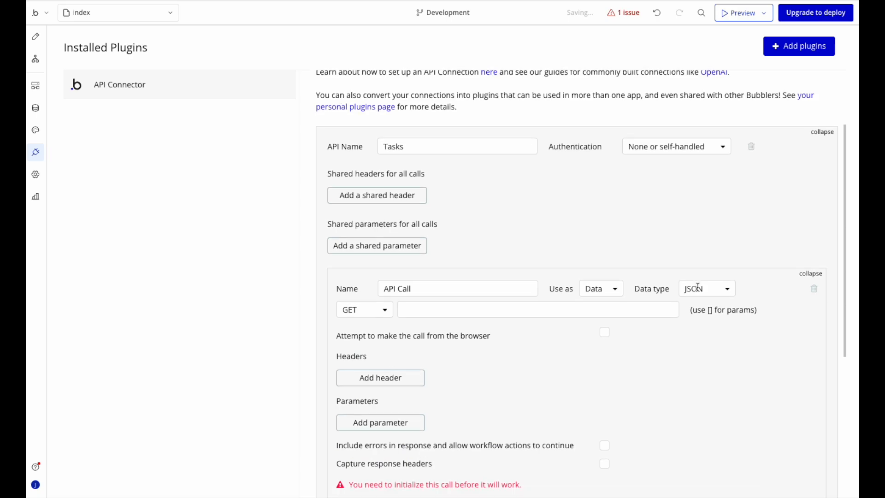
scroll(698, 286, "down", 3)
left_click_drag(422, 178, 357, 176)
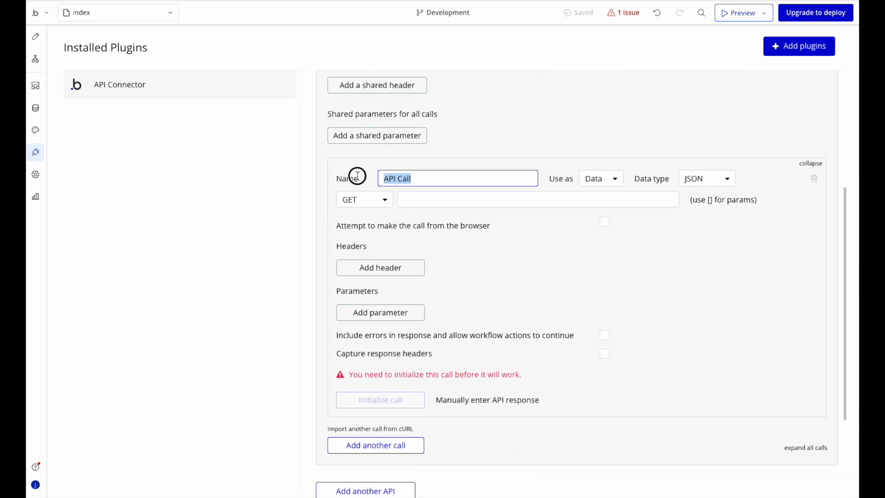
type("Get Tasks")
left_click(436, 200)
key("ctrl+v")
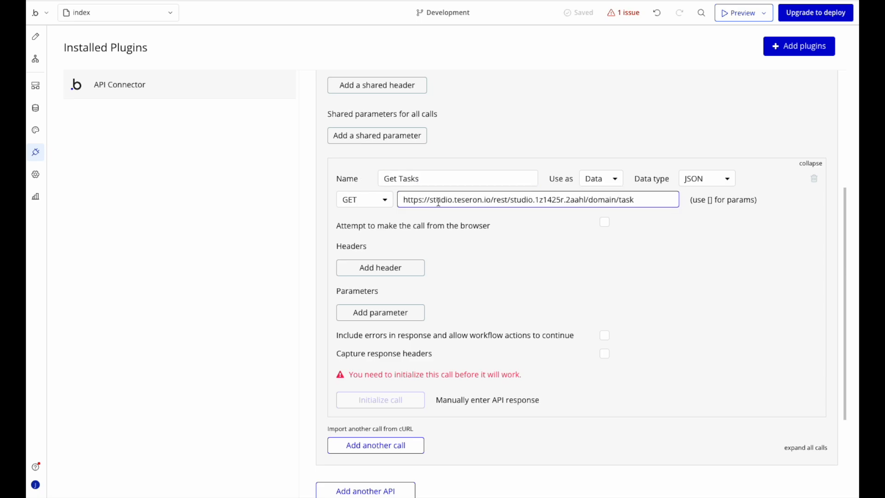
Initialize the Get Tasks call and save its returned values with the detected data types
left_click(539, 278)
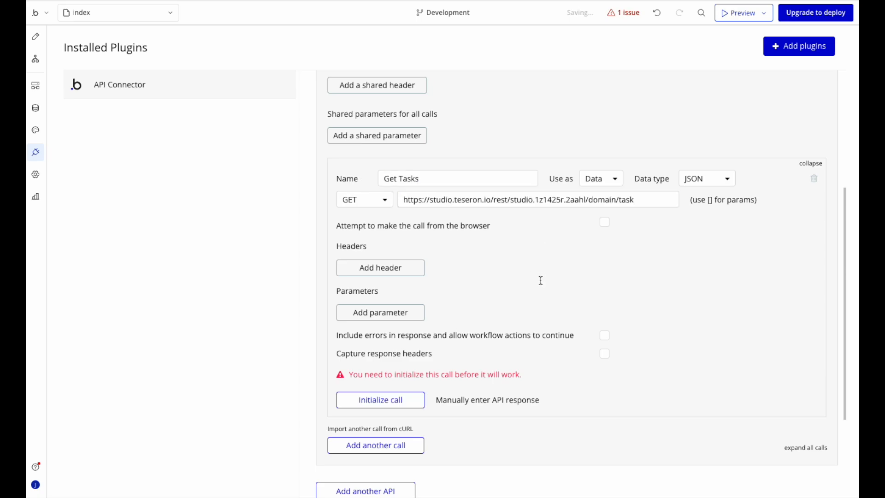
left_click(392, 402)
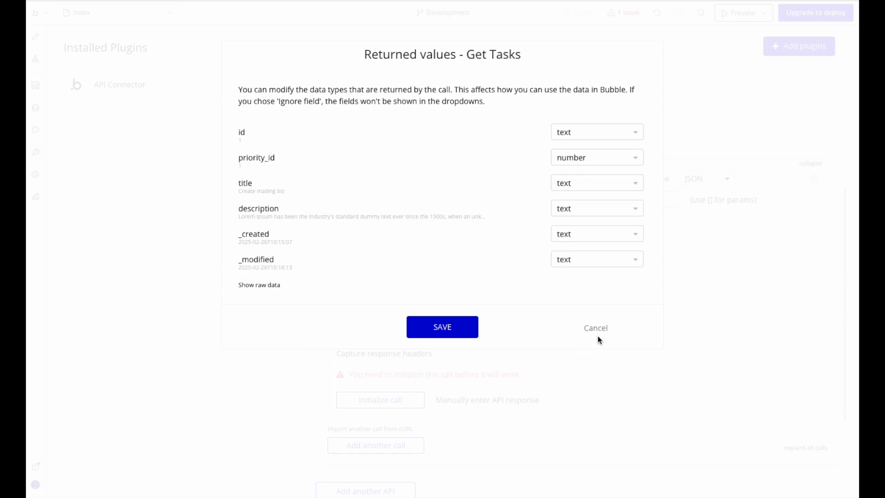
left_click(448, 330)
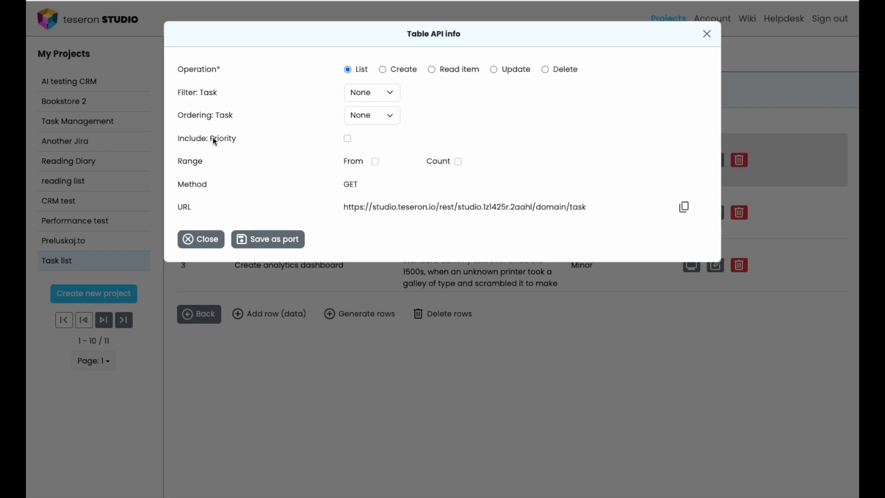
In Teseron Studio, include Priority in the Task table's List operation and copy the resulting API URL
left_click(347, 139)
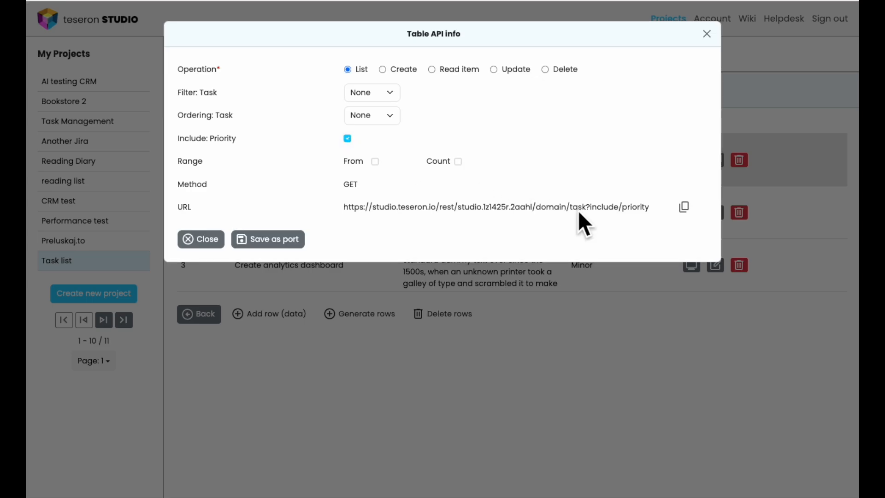
left_click(684, 208)
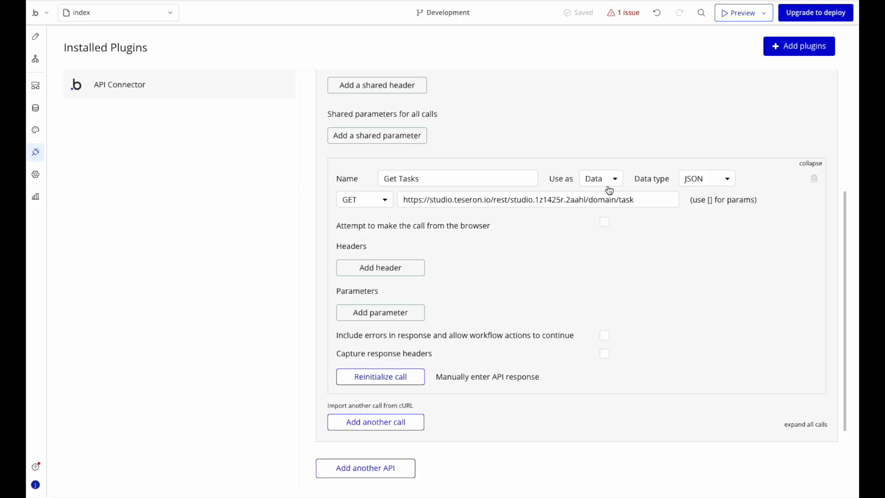
left_click(647, 199)
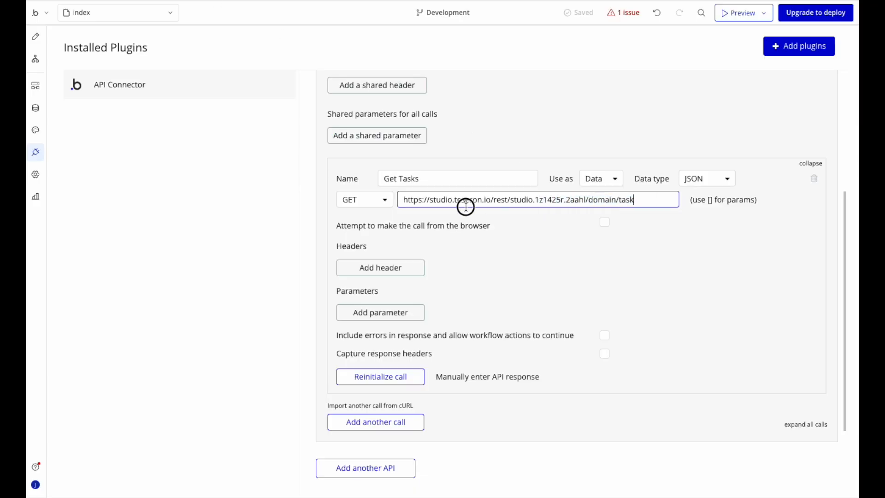
triple_click(415, 193)
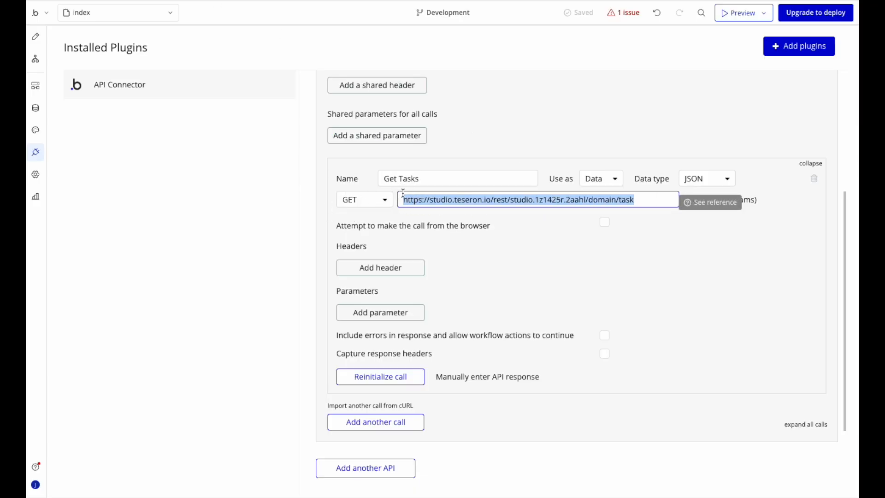
key("ctrl+v")
left_click(517, 271)
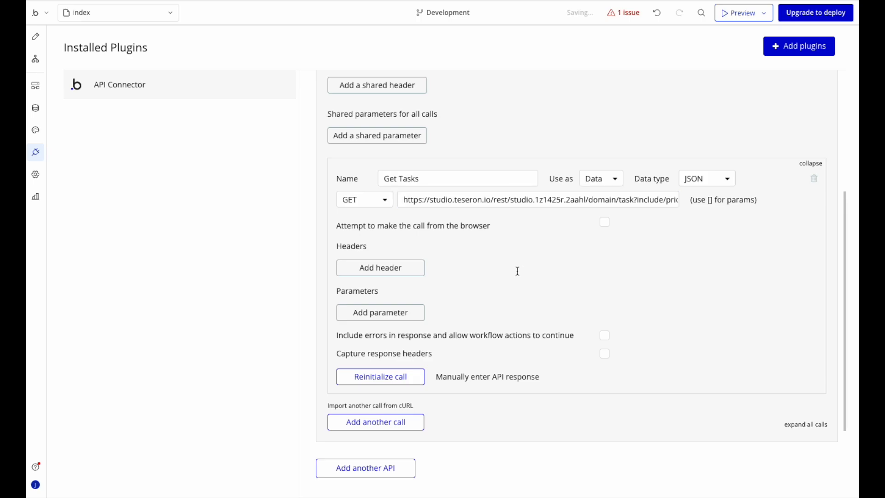
left_click(381, 378)
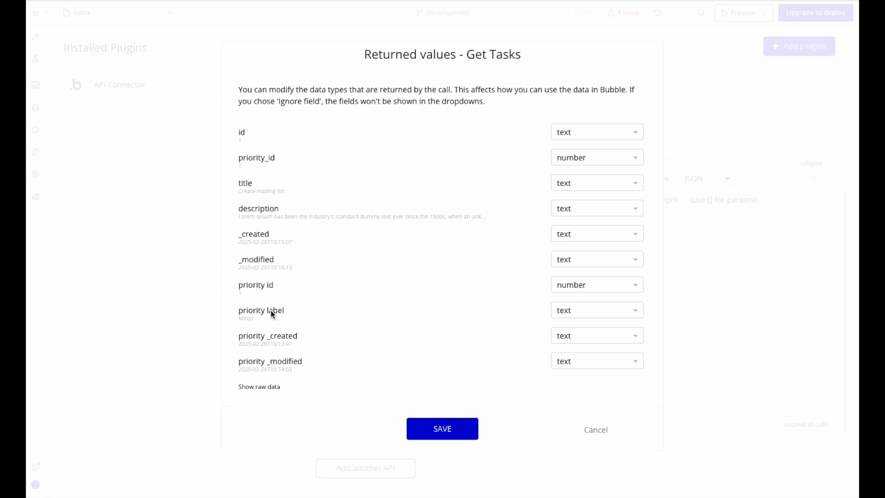
left_click(454, 435)
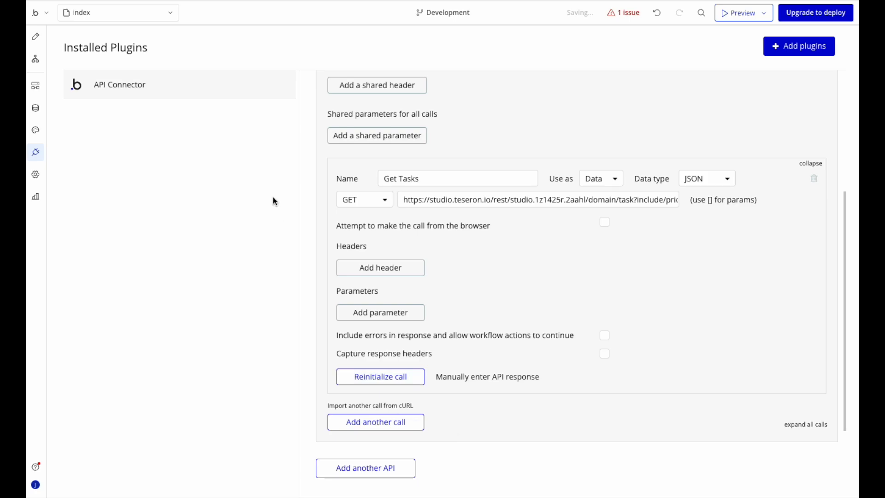
Set the type of content of the repeating group on the index page to Get Task
left_click(36, 40)
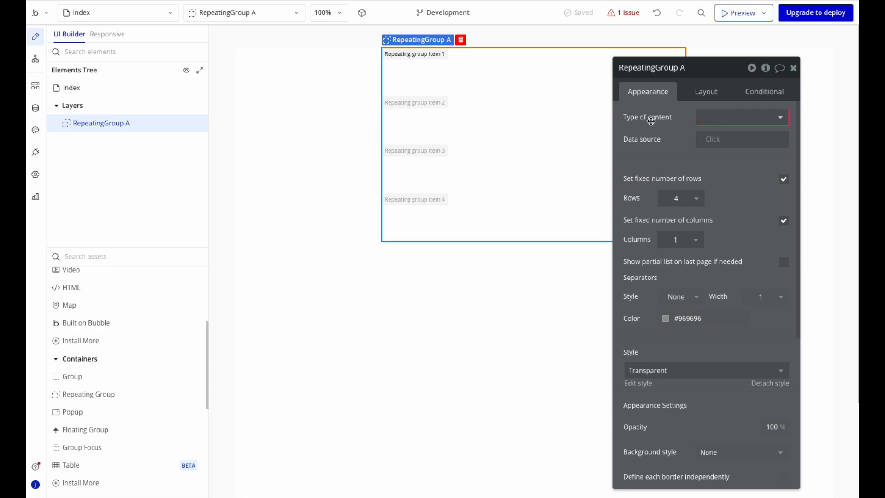
left_click(767, 119)
scroll(742, 207, "down", 2)
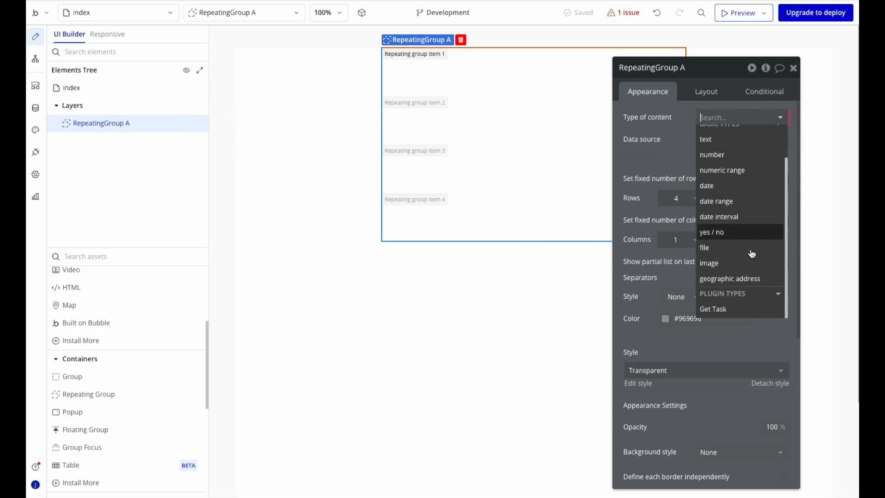
left_click(734, 310)
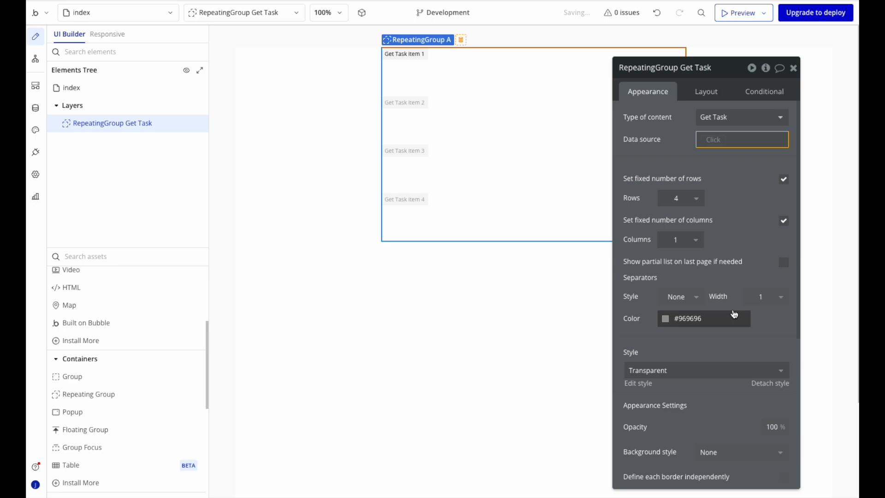
Set the repeating group's data source to data from an external API, with Tasks - Get Tasks as the API provider
left_click(714, 141)
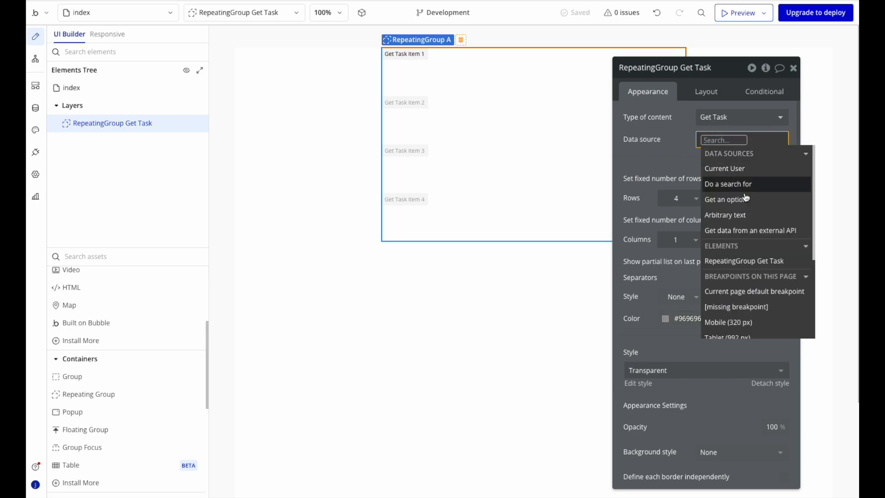
left_click(765, 234)
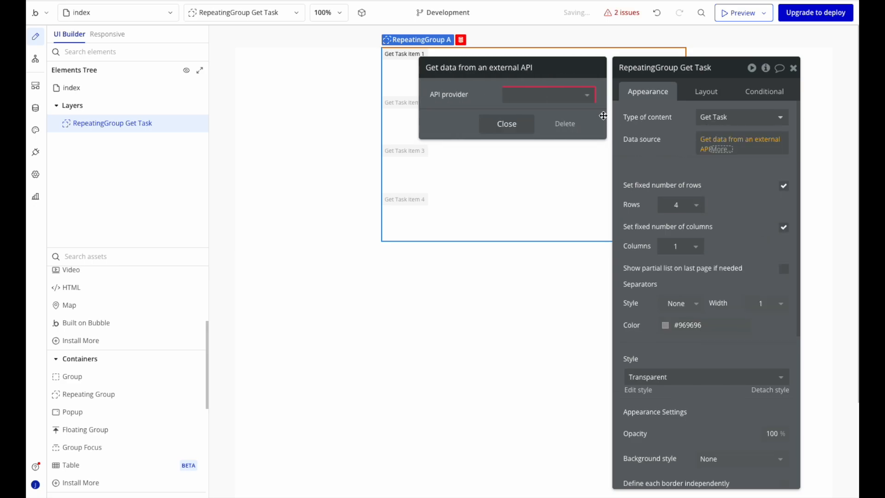
left_click(586, 98)
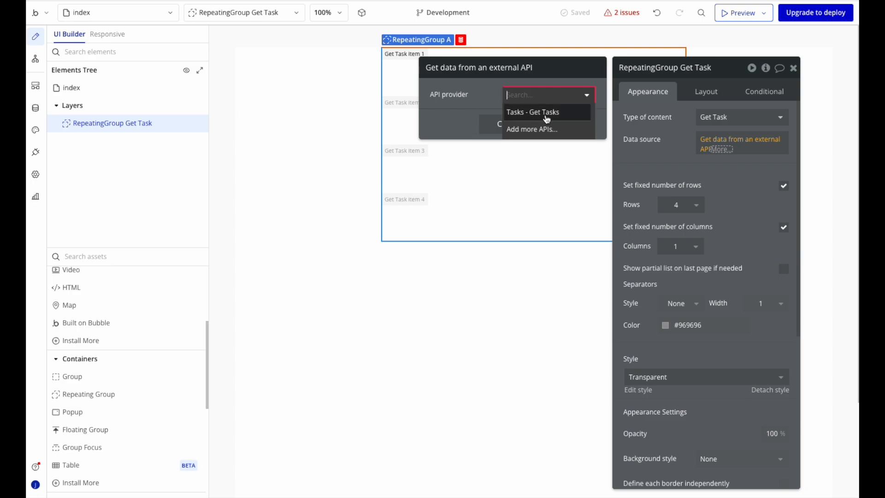
left_click(565, 115)
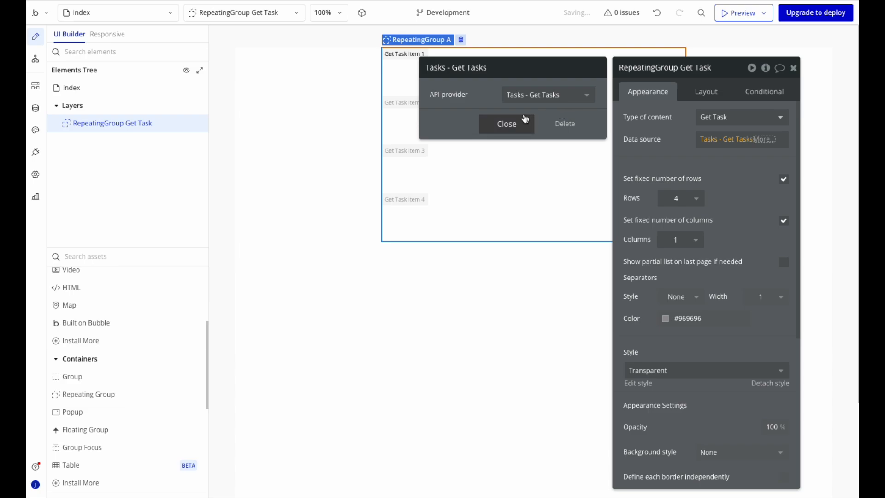
left_click(506, 124)
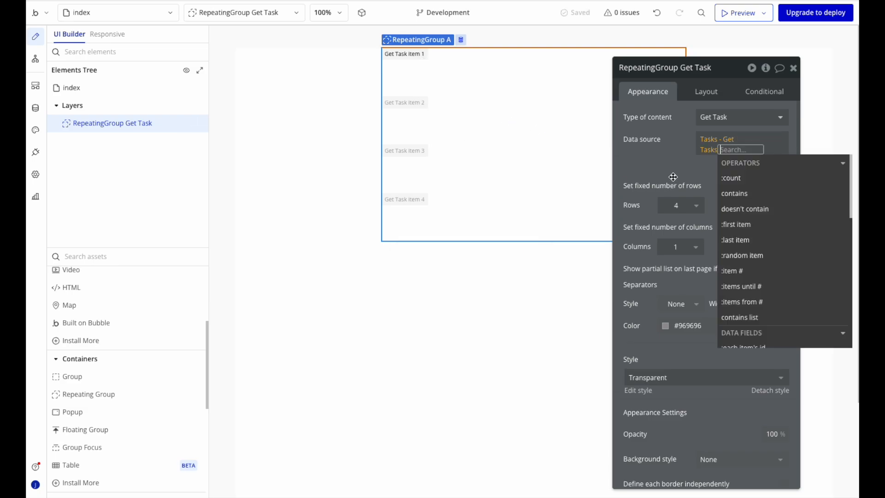
left_click(671, 166)
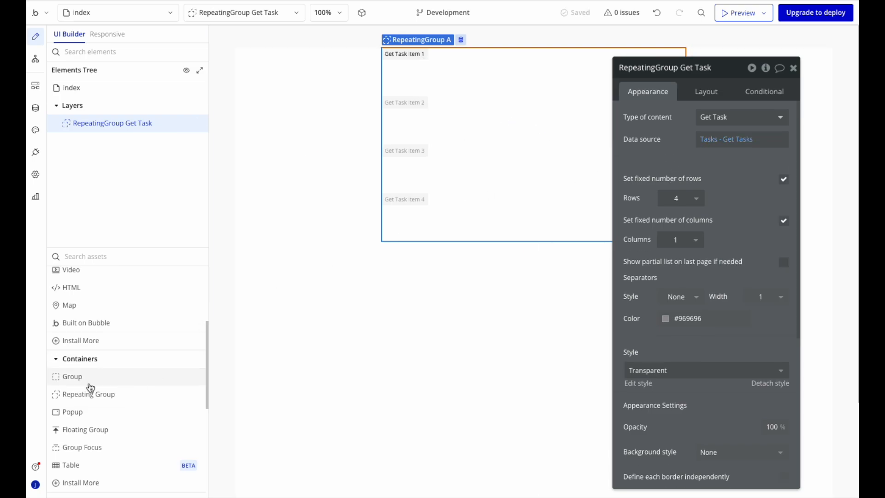
Add a text element to the repeating group's first cell and bind it to Current cell's Get Task's title
scroll(118, 384, "up", 3)
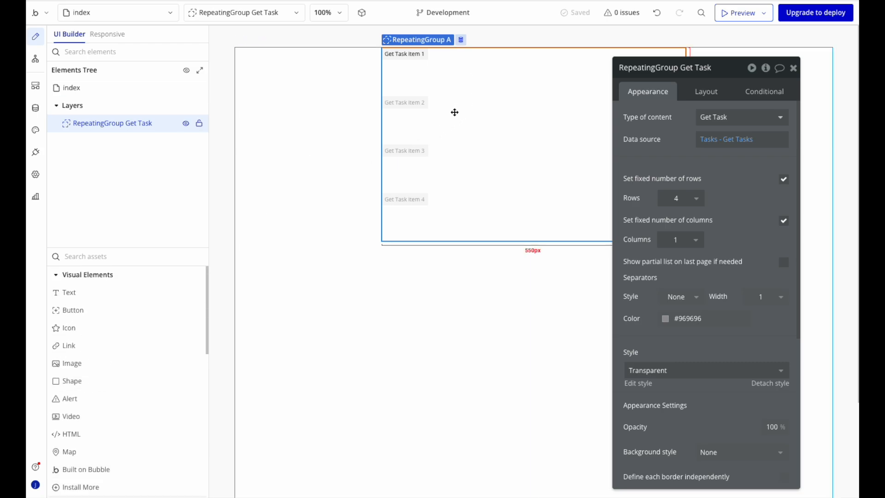
left_click(88, 298)
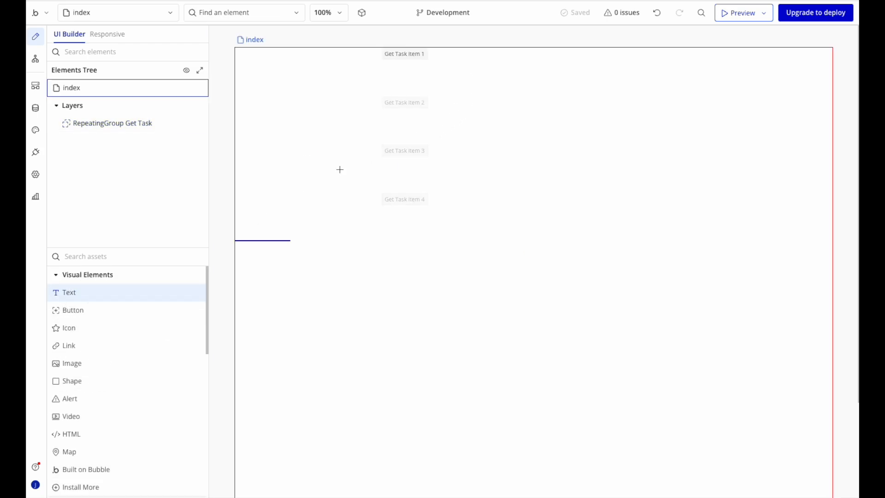
left_click(439, 68)
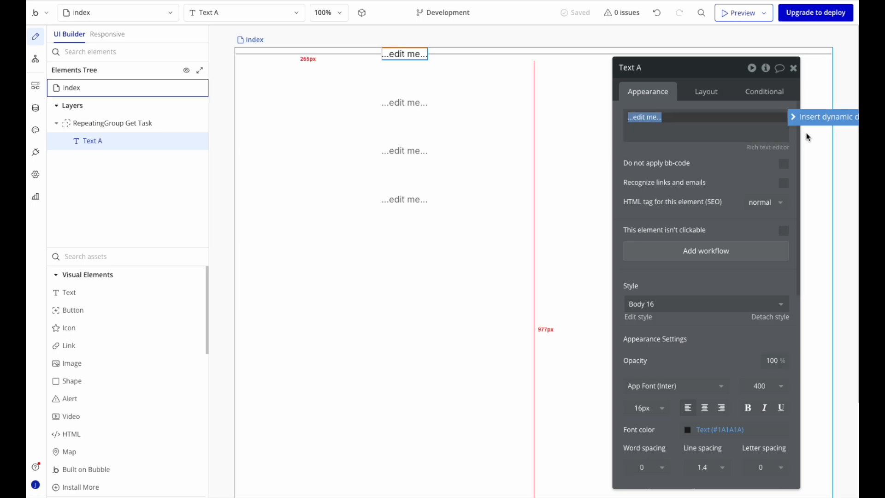
left_click(819, 117)
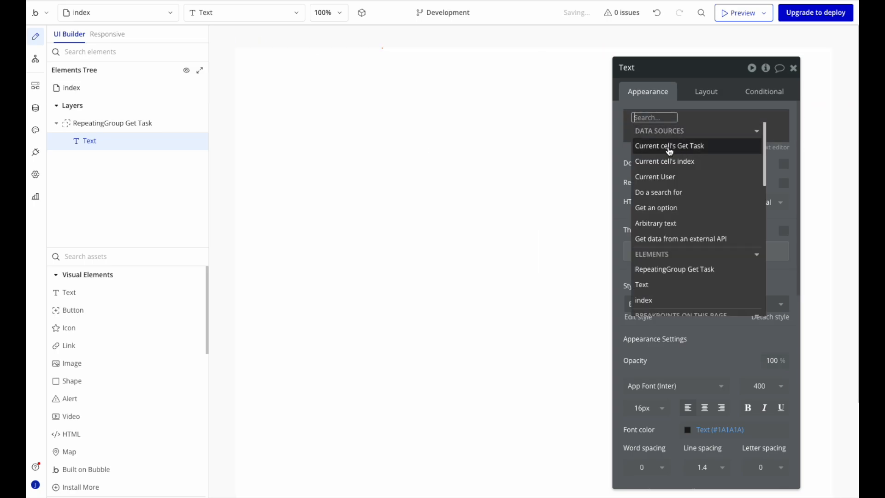
left_click(688, 146)
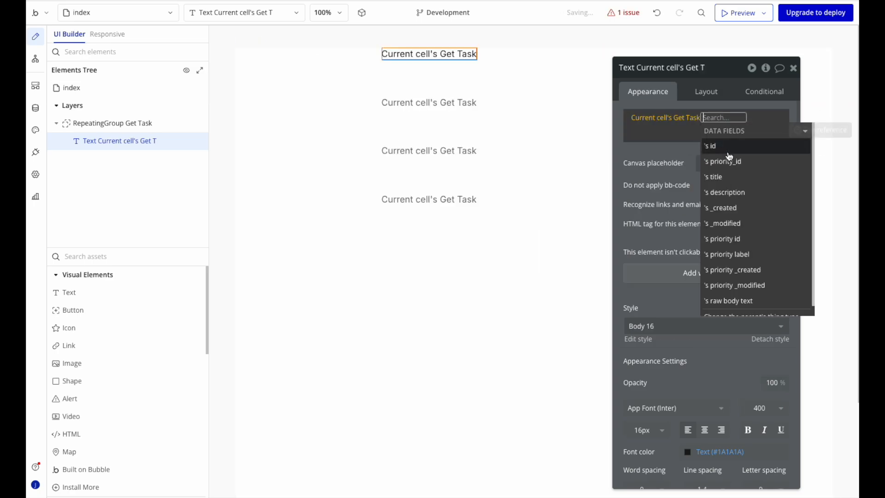
left_click(730, 177)
Duplicate the title text and bind the copy to Current cell's Get Task's description
left_click(482, 56)
key("ctrl+d")
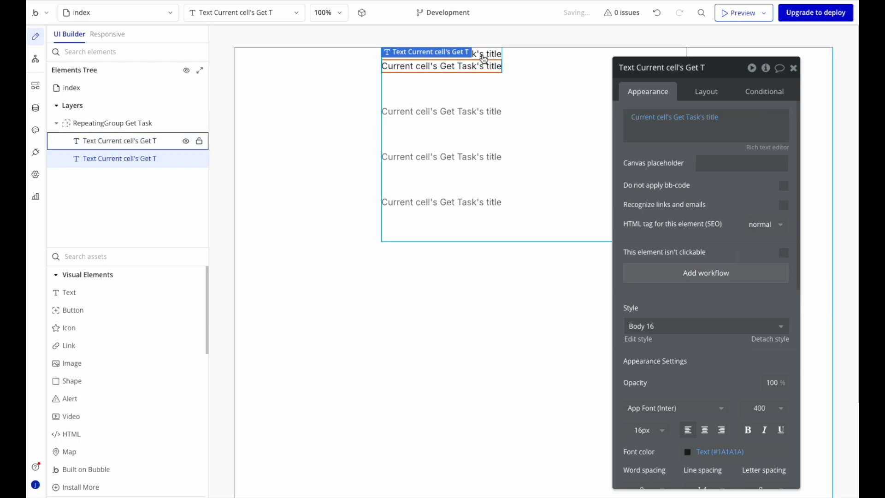
left_click(668, 118)
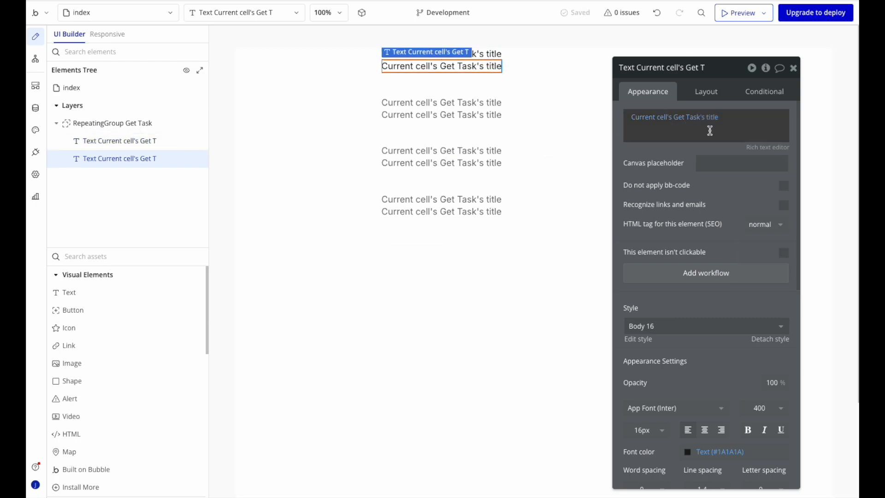
left_click(713, 117)
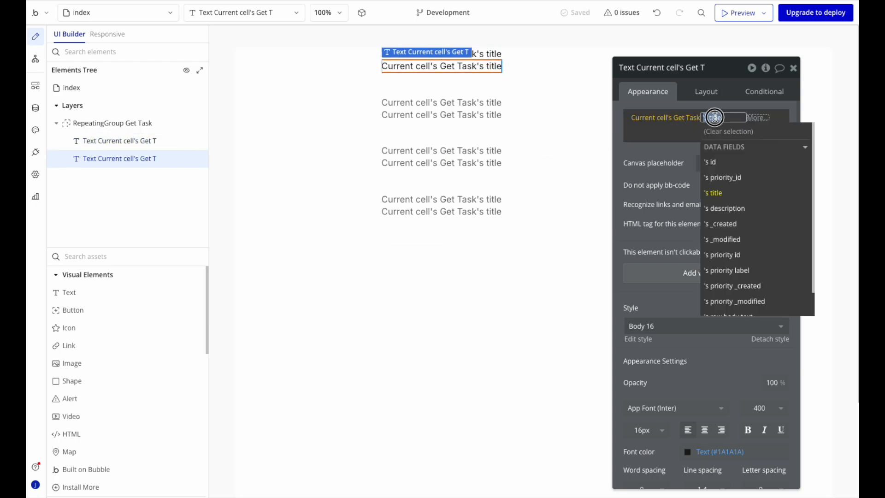
left_click(737, 208)
Duplicate the description text and bind the copy to Current cell's Get Task's priority label
left_click(487, 67)
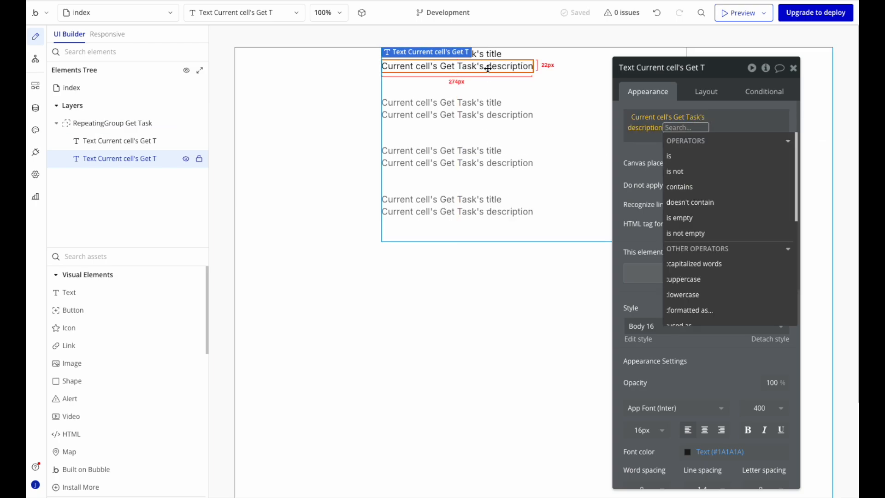
key("ctrl+d")
left_click(502, 81)
left_click(734, 118)
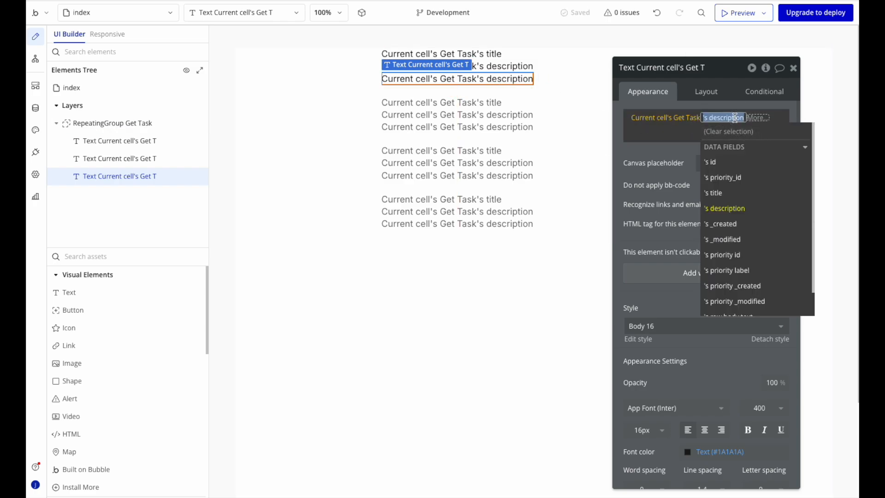
left_click(745, 271)
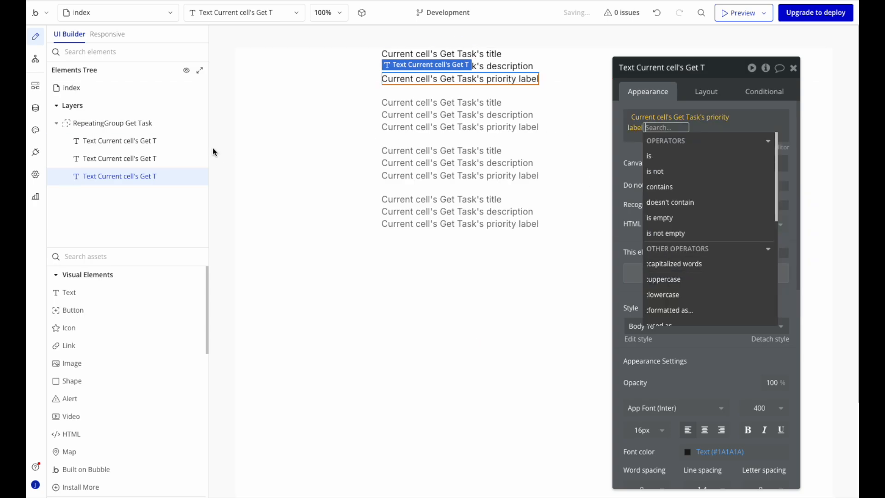
Group the title, description and priority label texts in a Column container
left_click(100, 140)
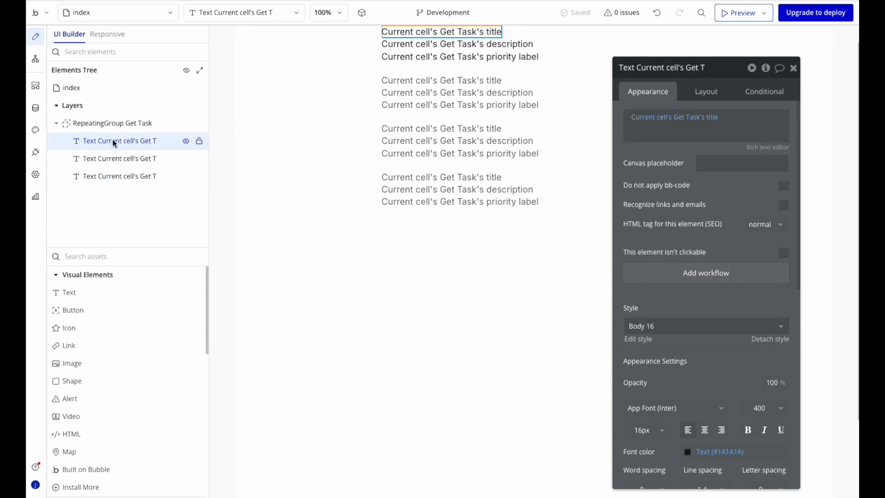
left_click(127, 156, "shift")
left_click(123, 176, "shift")
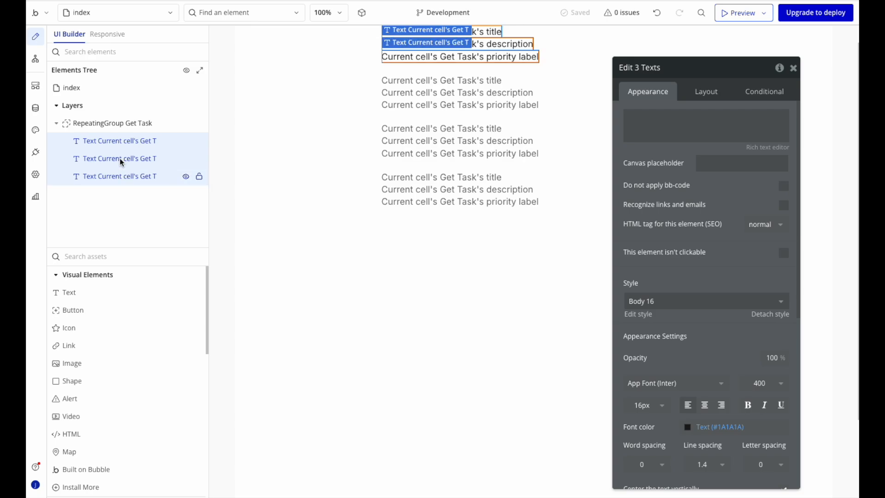
right_click(115, 140)
mouse_move(287, 224)
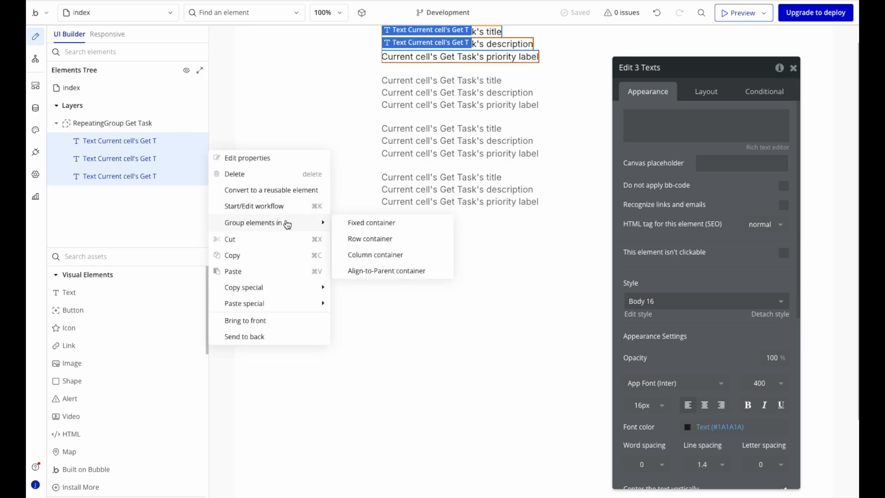
left_click(392, 260)
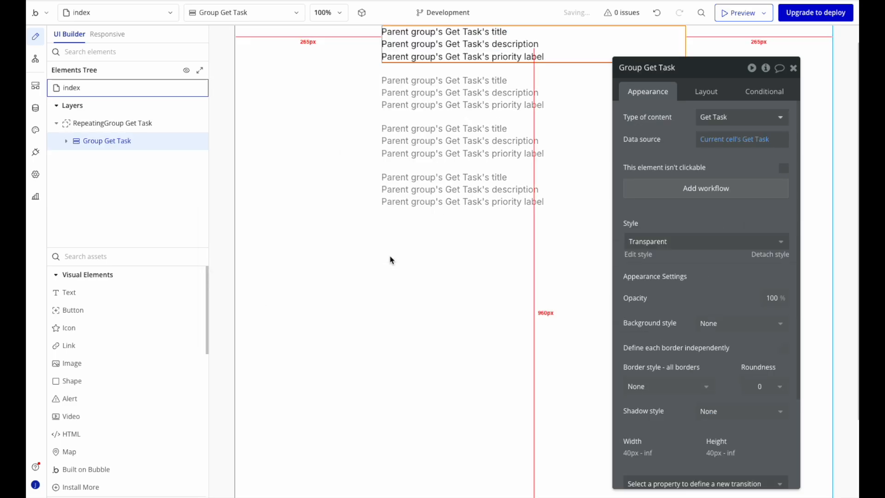
Give the Get Task group inner padding, a solid 1 px border with rounded corners and a light grey flat background
left_click(68, 143)
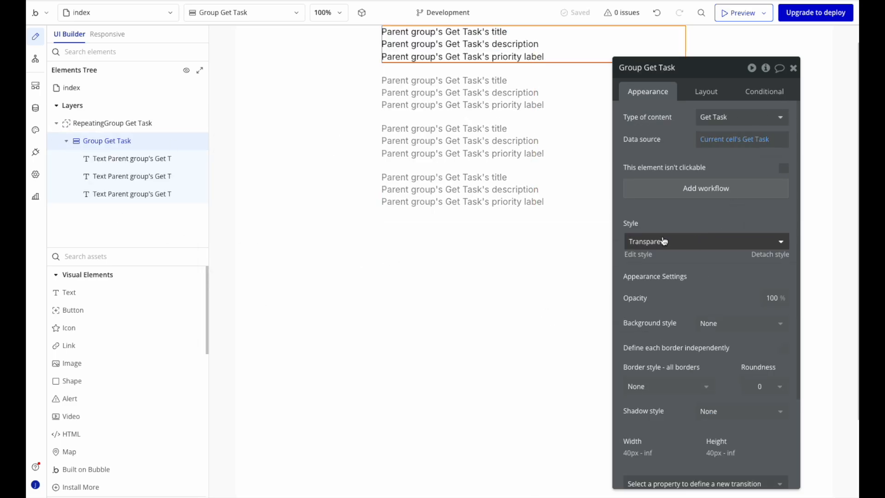
left_click(713, 96)
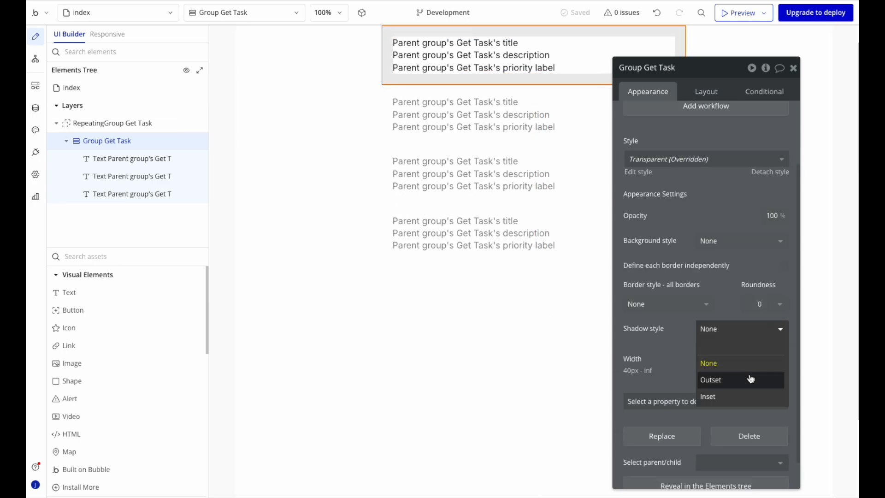
left_click(750, 378)
left_click(730, 263)
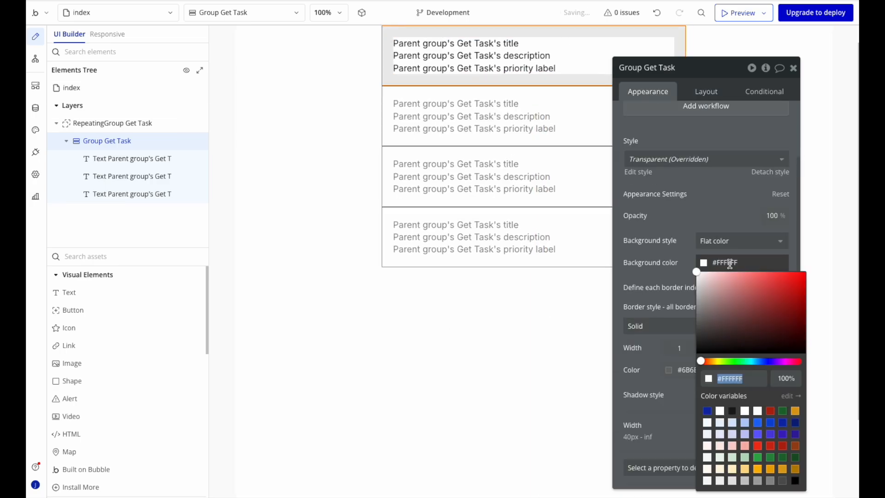
left_click(651, 276)
scroll(681, 139, "up", 3)
Set the Get Task group's row gap to 5 px
left_click(705, 91)
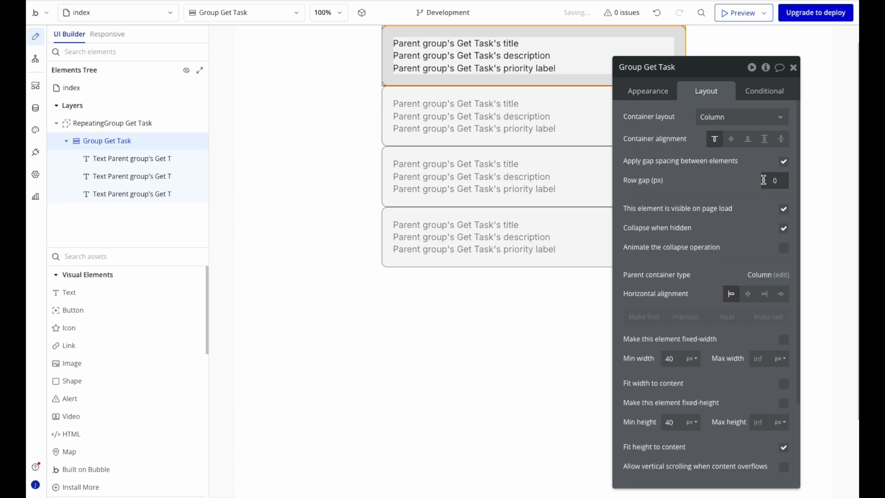
type("5")
key("Delete")
Make the task title text bold and apply the Body 14 style to the description text
left_click(505, 43)
left_click(783, 407)
left_click(763, 459)
left_click(507, 59)
left_click(752, 327)
left_click(718, 376)
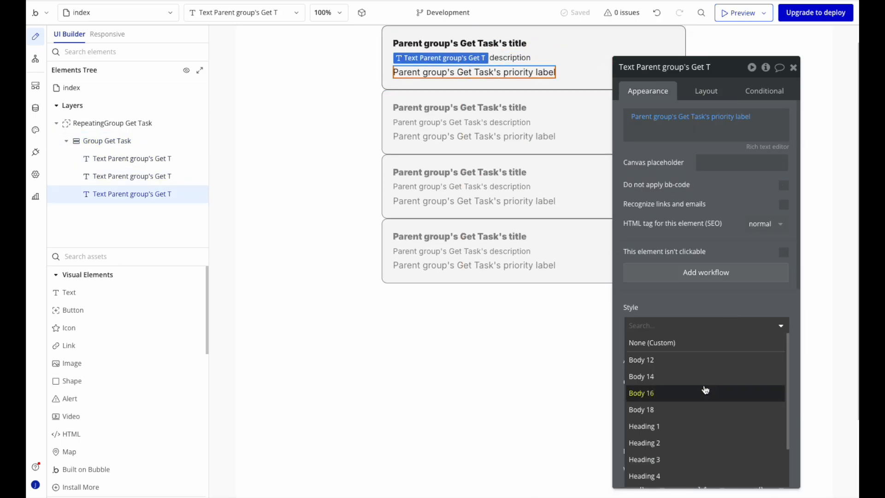
Apply the Body 14 style to the priority label text and give it a flat amber background
left_click(705, 376)
scroll(736, 350, "down", 3)
left_click(737, 386)
left_click(738, 419)
left_click(733, 408)
left_click(742, 481)
Add padding around the priority label text, 10 px at the sides, and round its background corners
left_click(706, 90)
left_click(679, 450)
left_click(727, 450)
type("1")
key("Tab")
type("10")
left_click(648, 91)
scroll(737, 322, "down", 5)
left_click(762, 375)
left_click(553, 337)
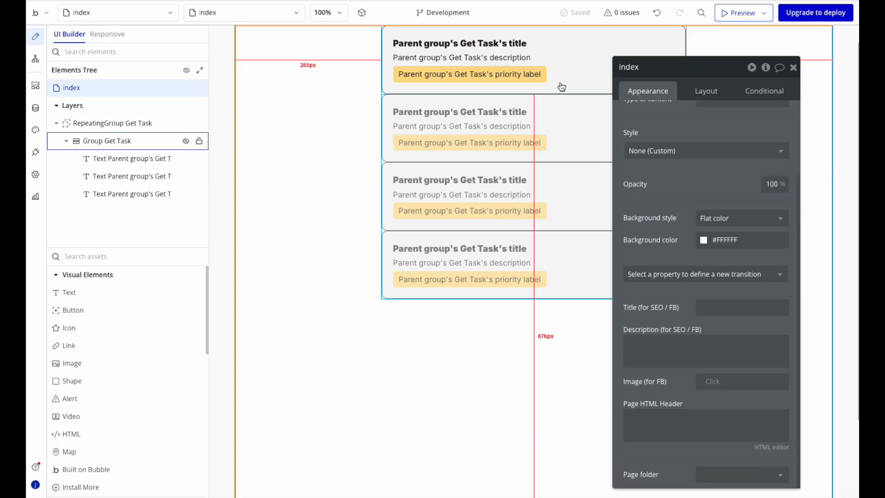
Set a 20 px bottom margin on the Get Task group to space the cards apart
left_click(561, 87)
left_click(706, 92)
left_click(685, 415)
type("20")
left_click(385, 246)
left_click(648, 91)
left_click(714, 318)
left_click(637, 345)
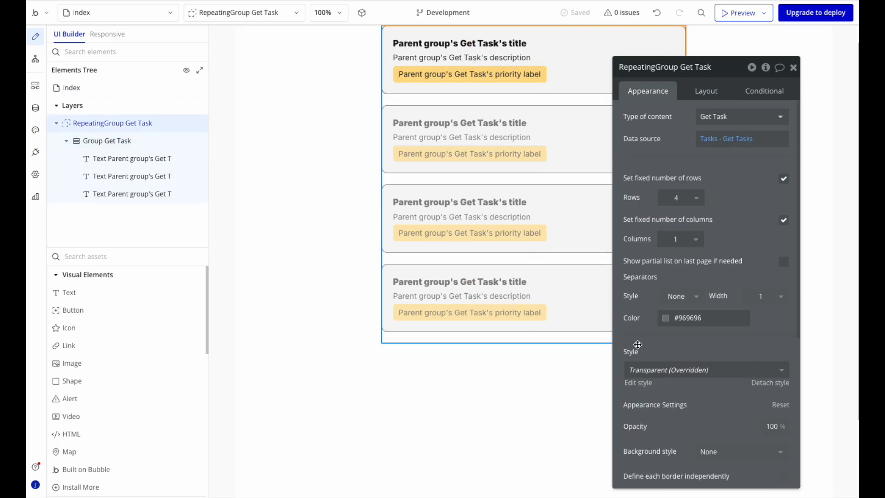
Lighten the Get Task group's border by setting its color opacity to 30%
left_click(581, 86)
left_click(691, 452)
left_click(751, 386)
type("30")
left_click(337, 223)
Set the repeating group's top margin to 20 px
scroll(337, 223, "up", 1)
left_click(433, 201)
left_click(714, 93)
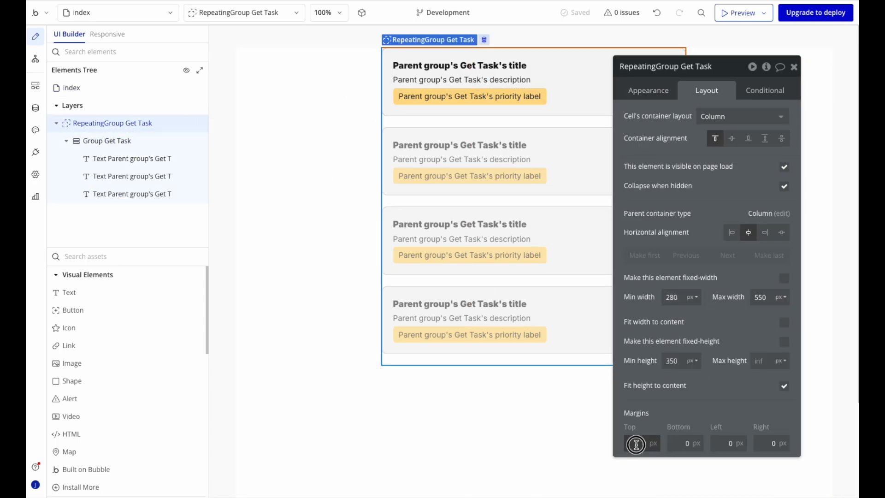
left_click(291, 254)
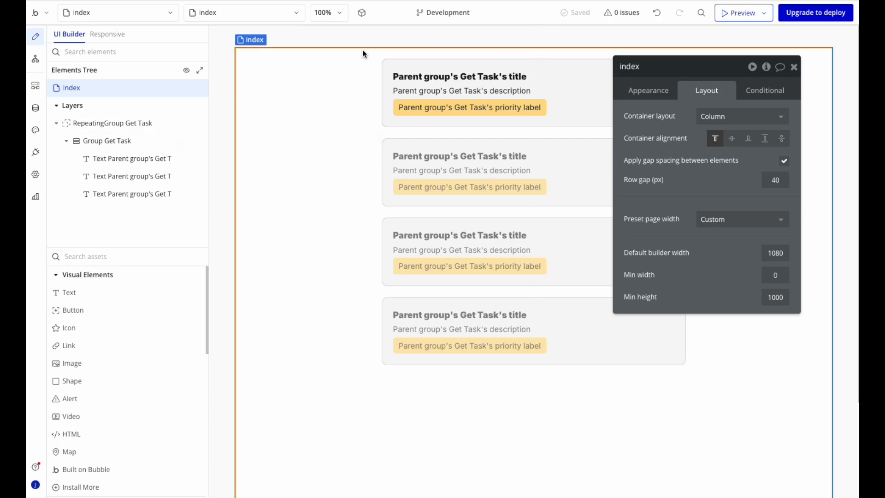
Preview the index page and compare the task cards with the Task table in Teseron Studio
left_click(526, 133)
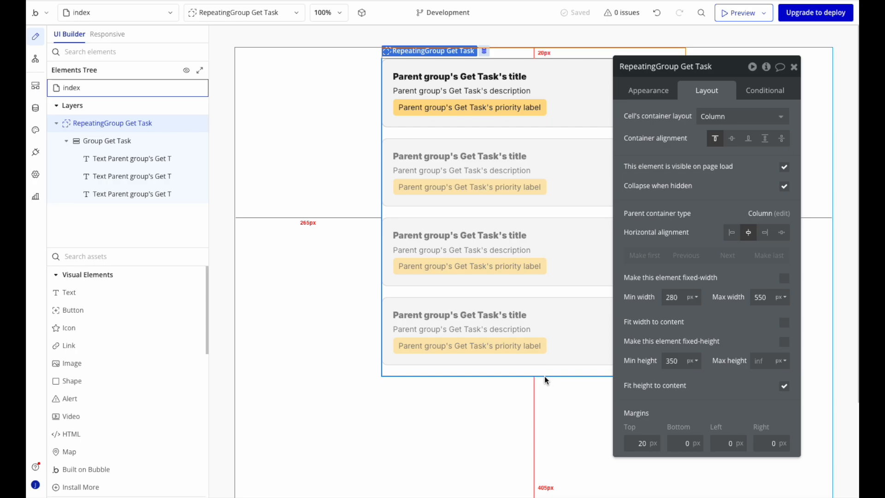
left_click(740, 16)
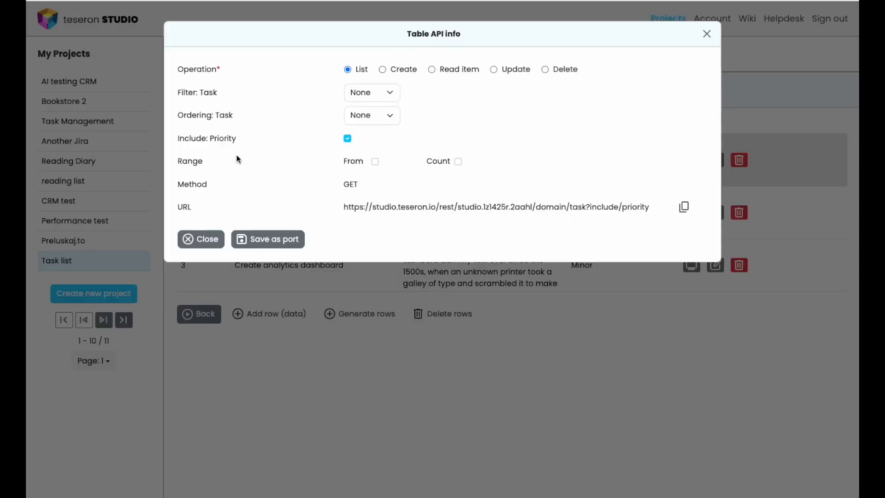
left_click(141, 153)
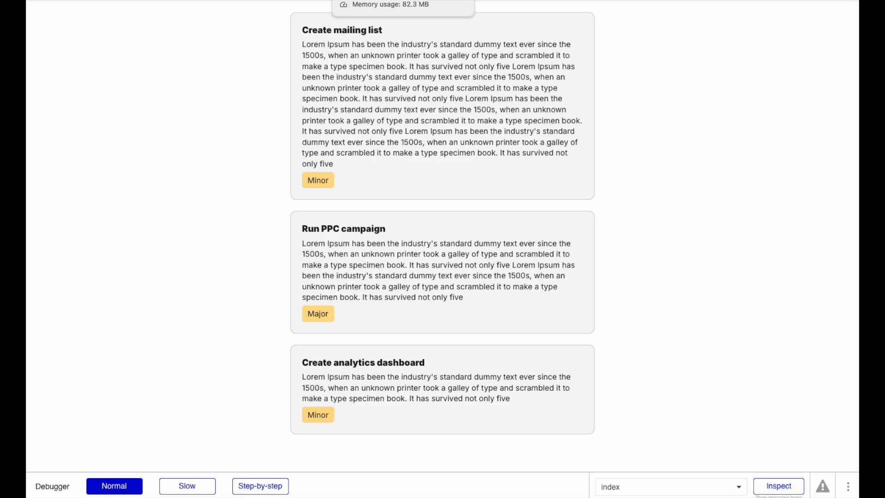
In Teseron Studio, add a Contains filter on Title to the Task table's List API request and copy the resulting URL
left_click(380, 0)
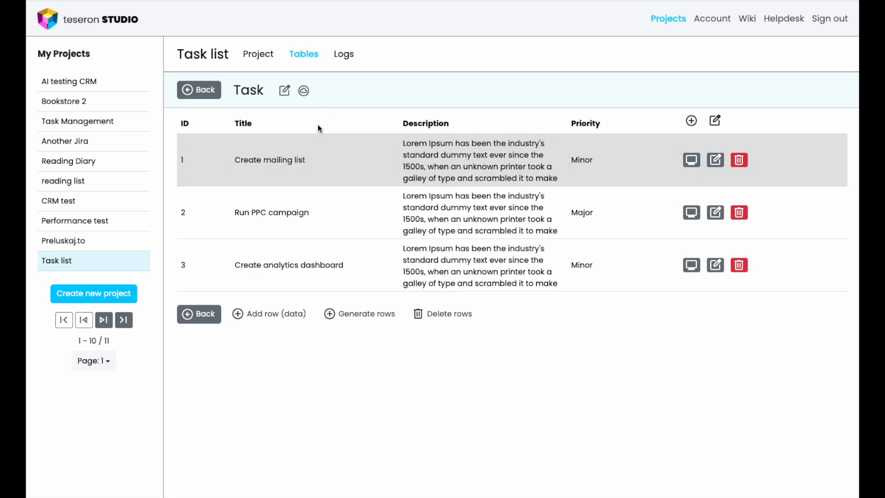
left_click(304, 92)
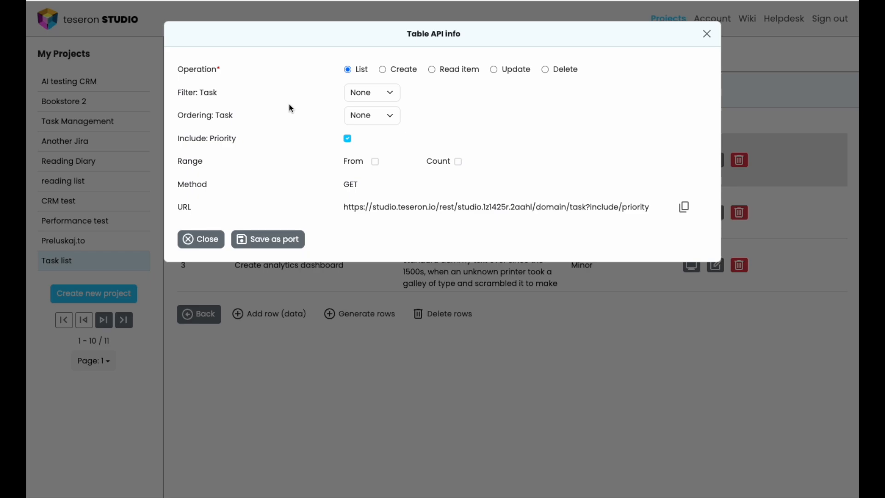
left_click(395, 97)
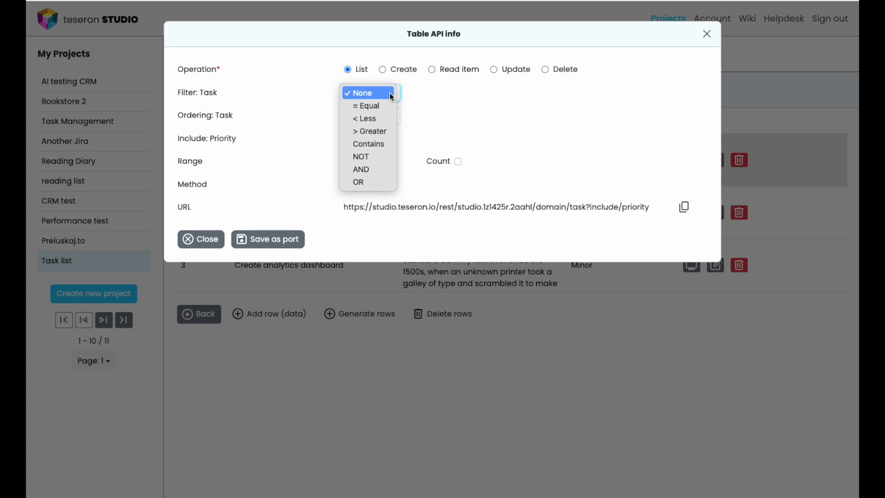
left_click(381, 142)
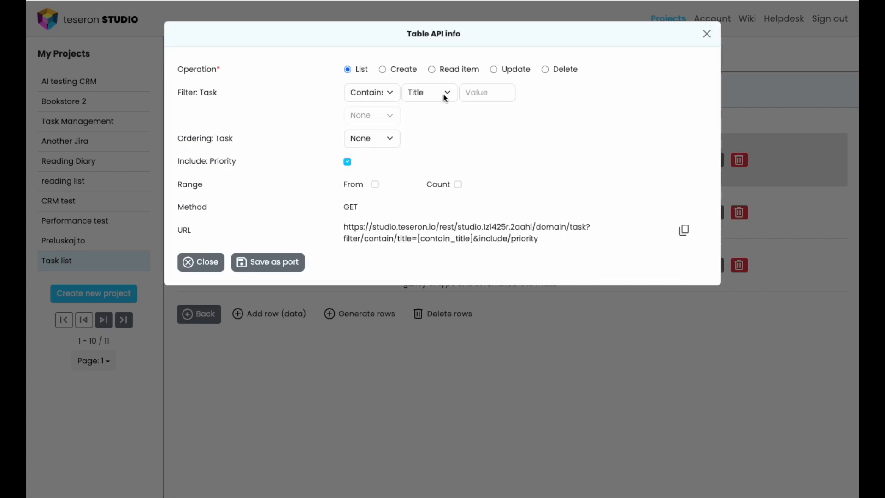
left_click(492, 93)
left_click(684, 231)
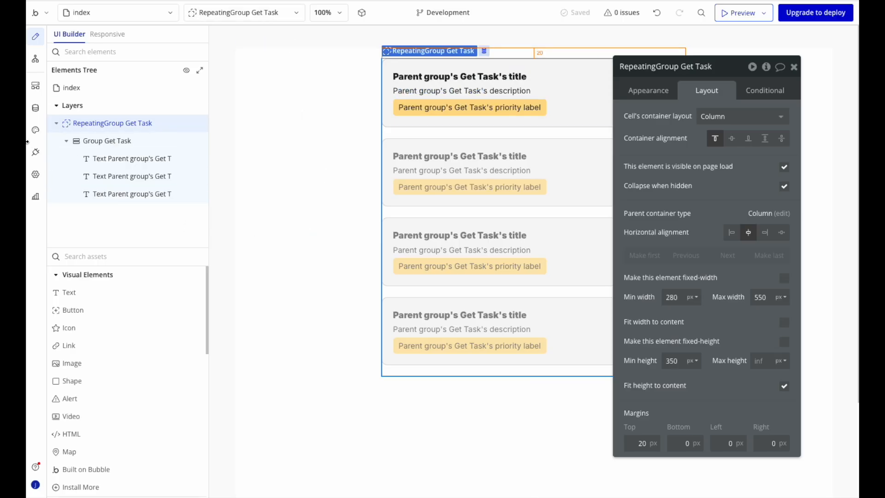
In Bubble's API Connector, replace the Get Tasks call's URL with the copied title-filter URL
left_click(35, 154)
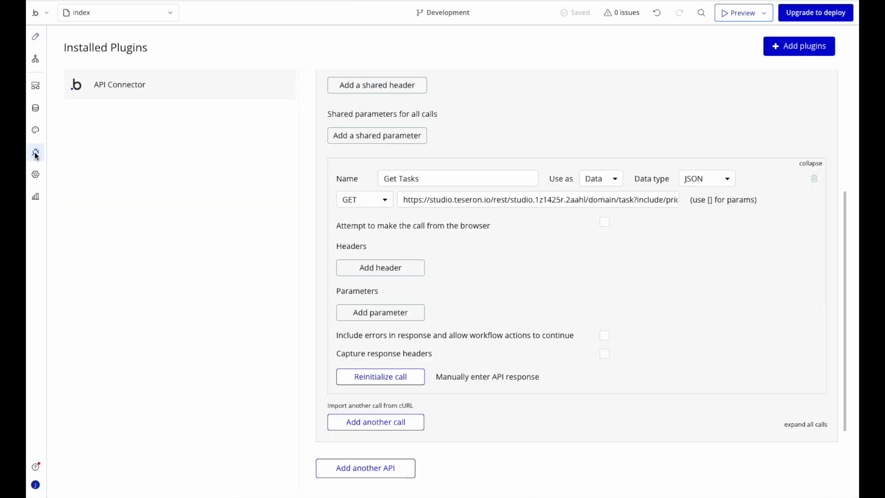
left_click(587, 199)
key("ctrl+a")
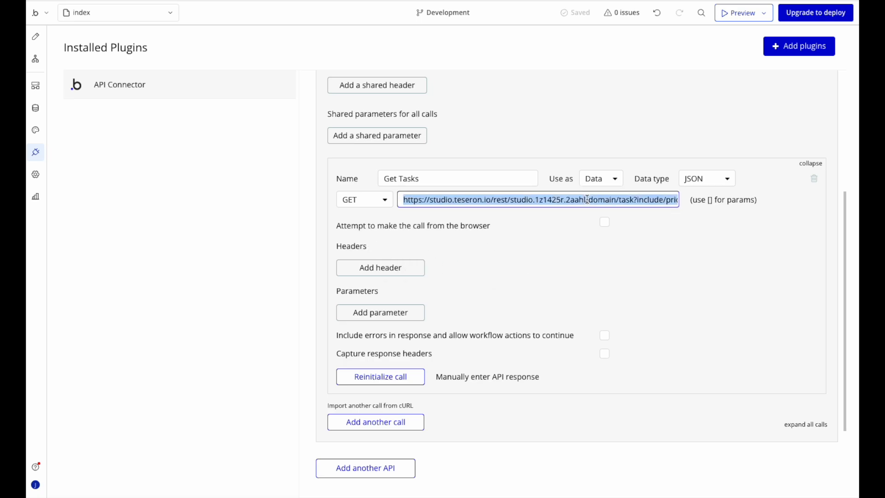
key("BackSpace")
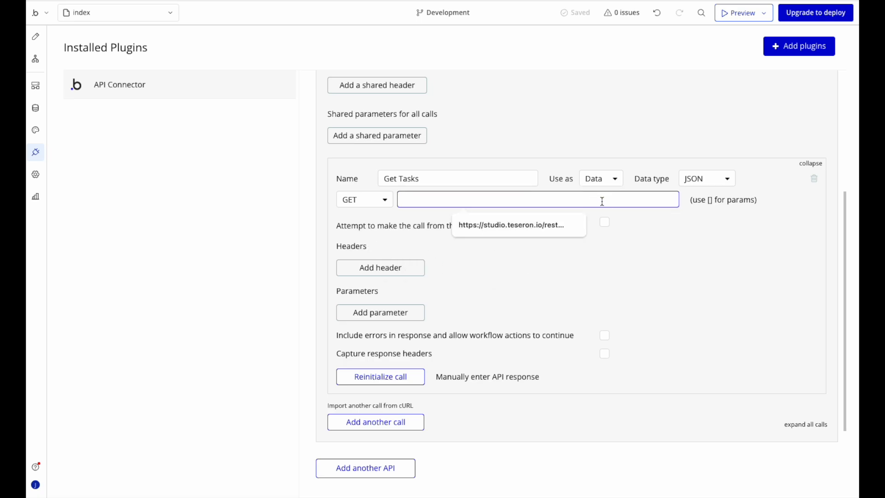
key("ctrl+v")
left_click(540, 247)
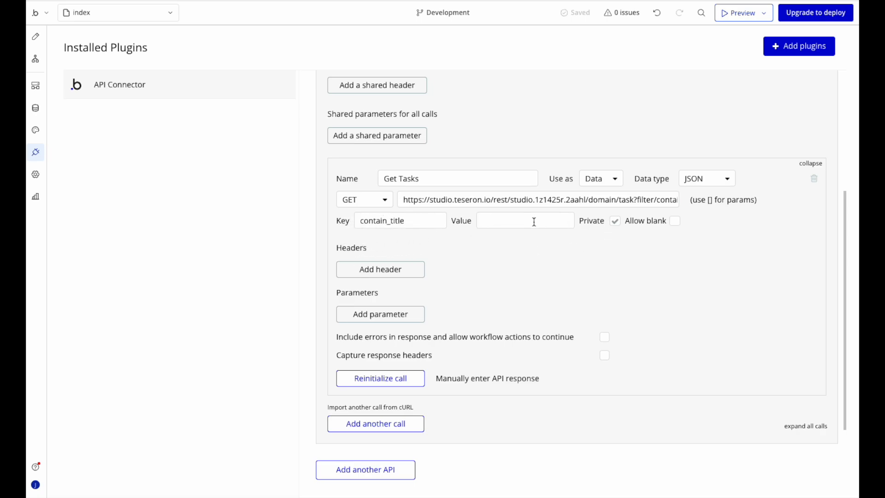
Make the contain_title parameter non-private, then reinitialize the Get Tasks call and save its returned values
left_click(616, 223)
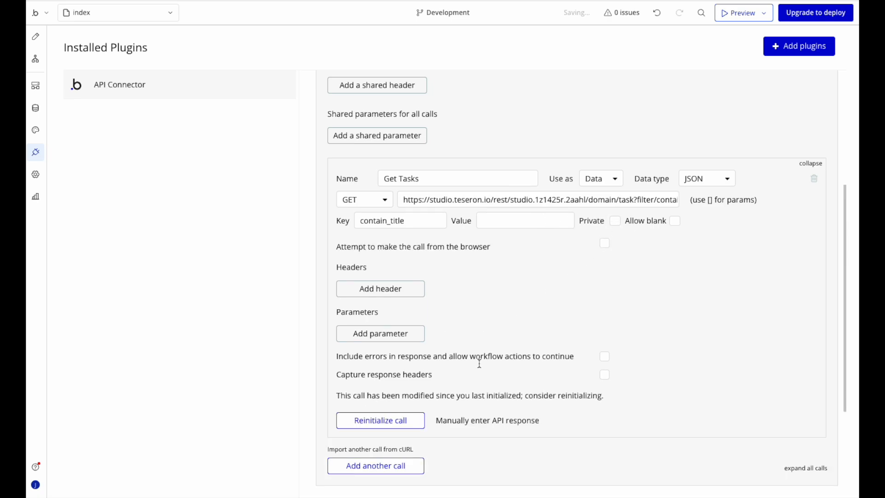
left_click(391, 422)
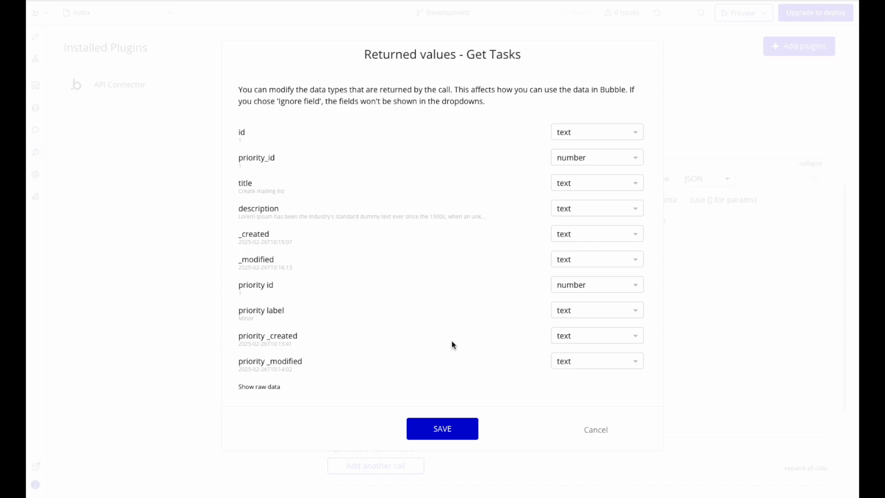
left_click(446, 432)
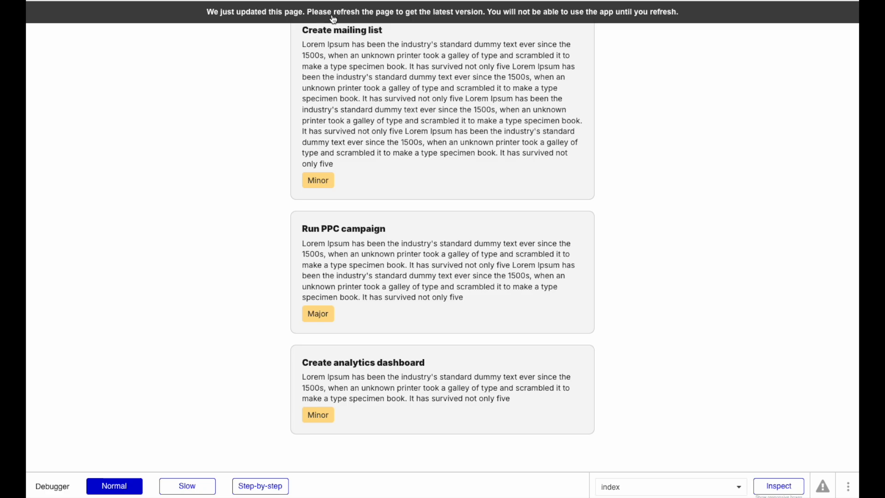
Reload the page preview, then open the repeating group's Tasks - Get Tasks data source in the page editor
key("super+r")
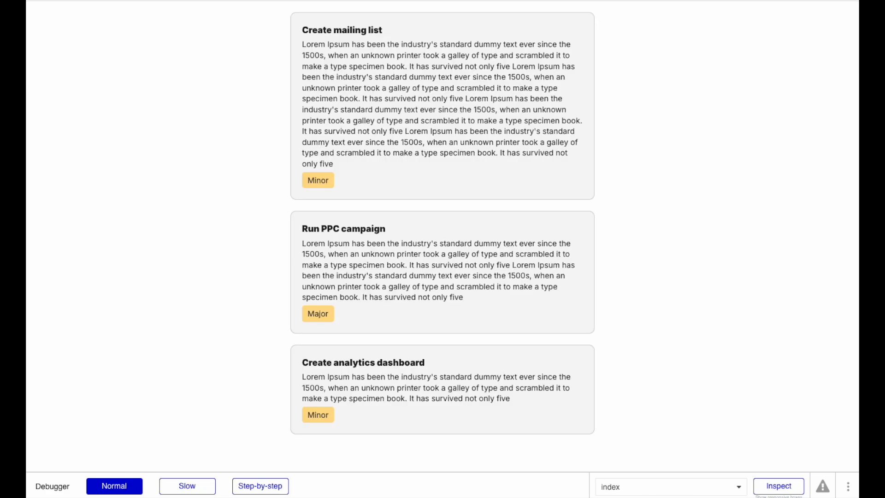
key("ctrl+shift+Tab")
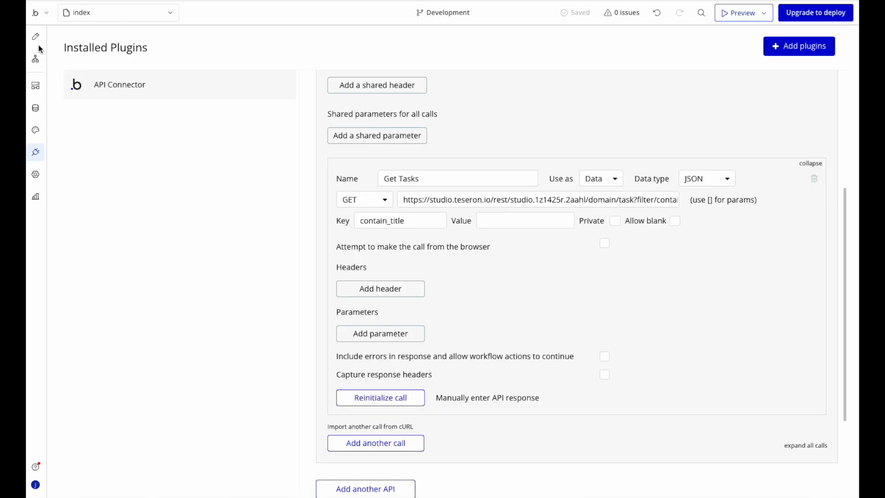
left_click(39, 42)
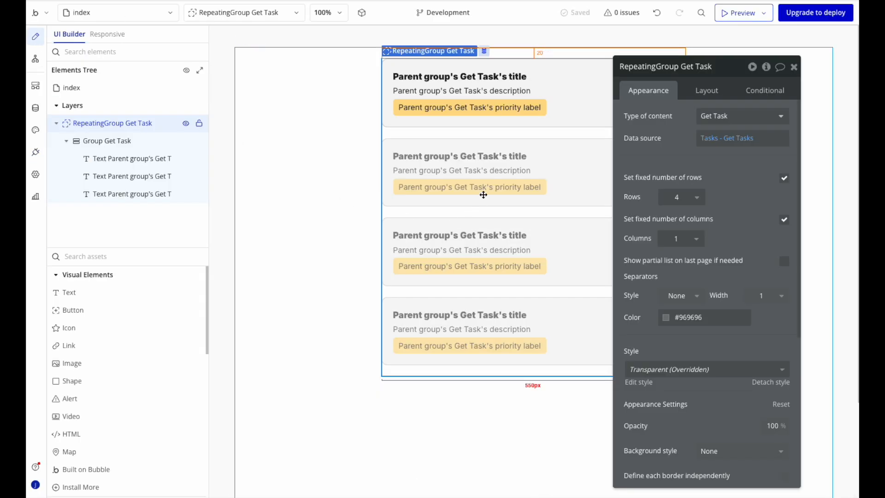
left_click(732, 140)
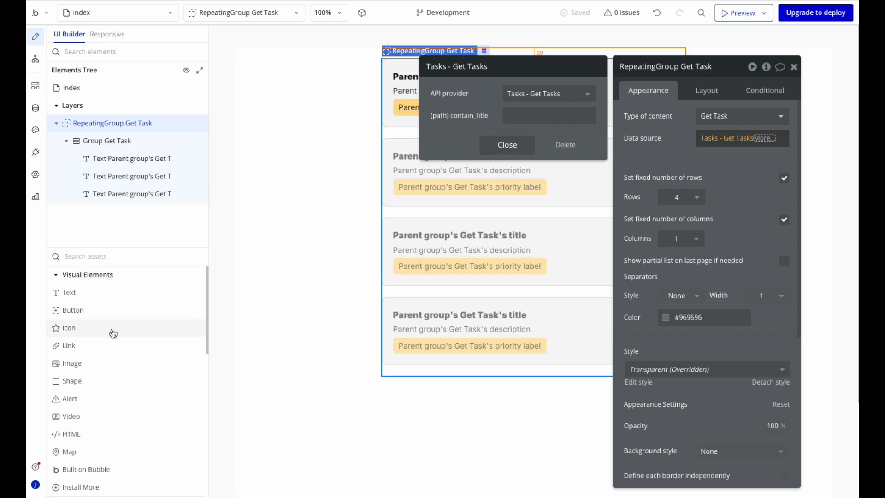
Add an Input element above the repeating group and center it horizontally on the page
scroll(113, 330, "down", 3)
scroll(113, 333, "down", 3)
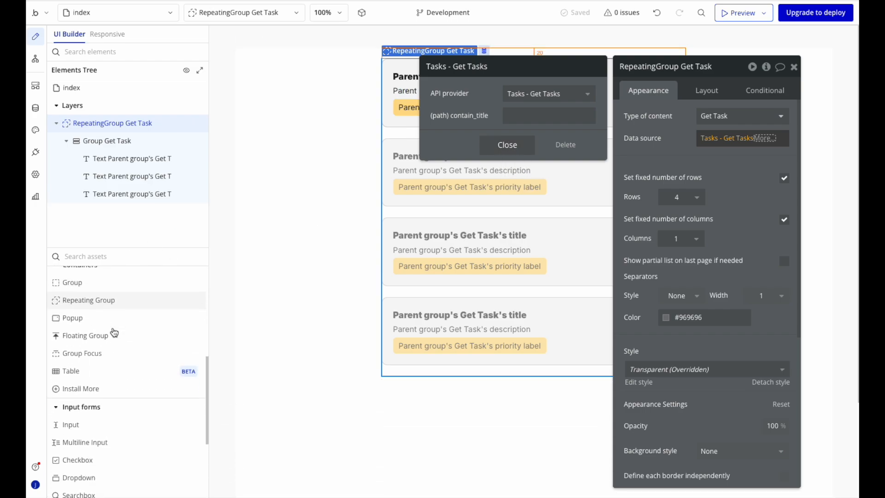
left_click(96, 366)
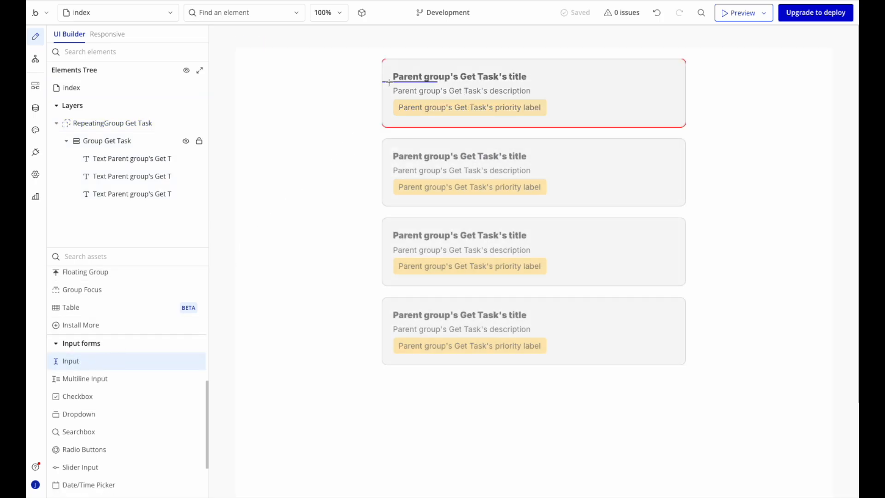
left_click(402, 54)
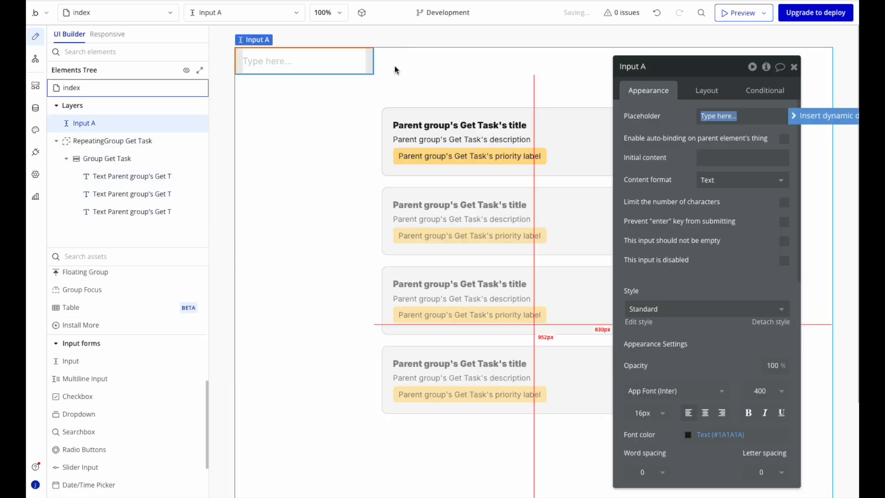
left_click(706, 91)
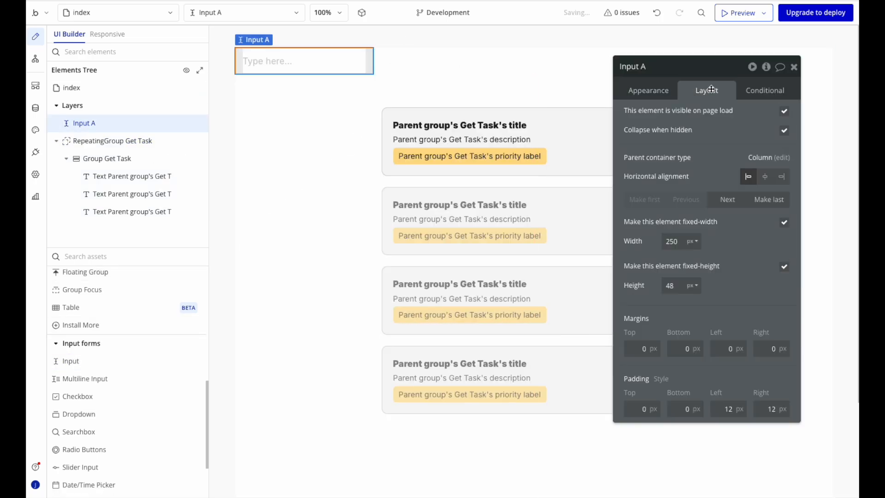
left_click(764, 176)
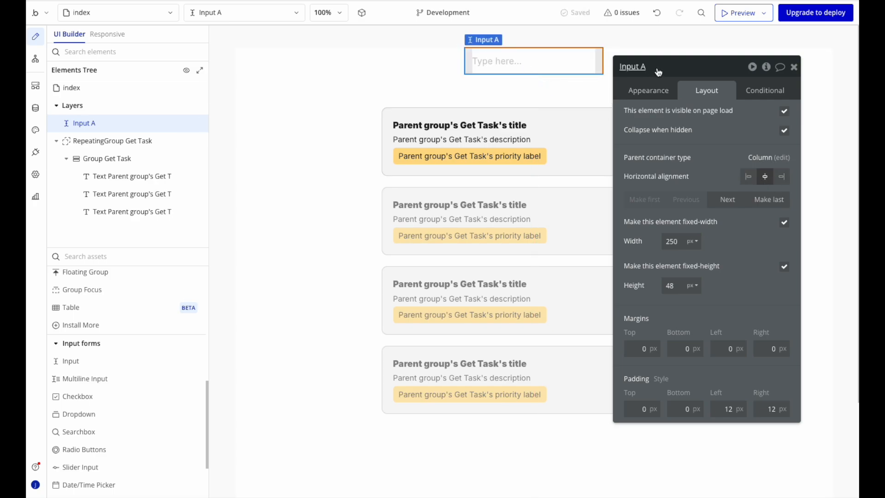
Set the contain_title parameter of the repeating group's Tasks - Get Tasks data source to Input A's value
left_click(403, 183)
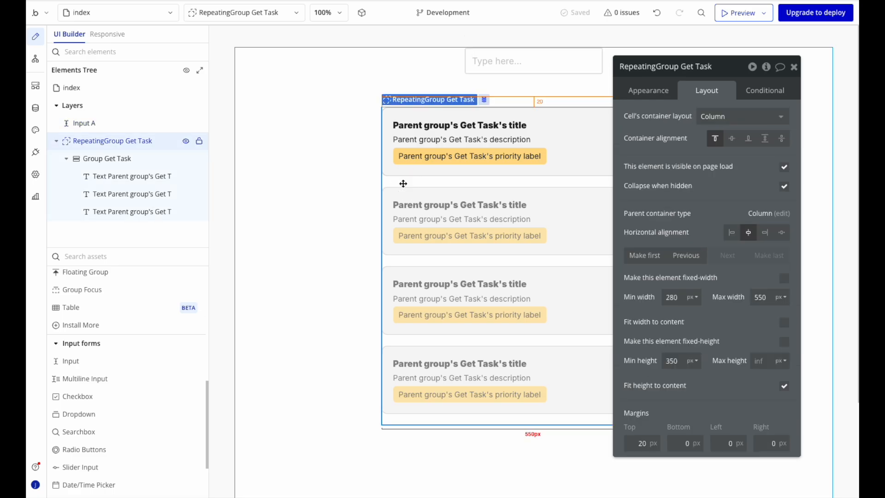
left_click(663, 90)
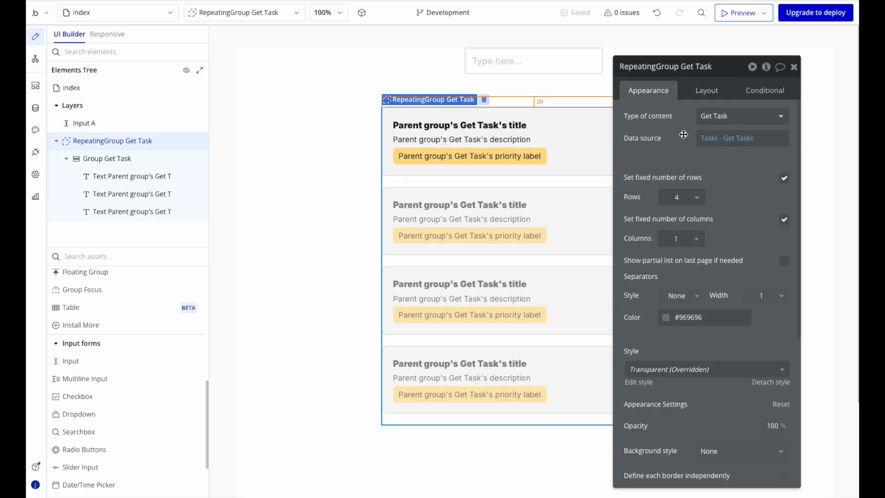
left_click(728, 138)
left_click(535, 116)
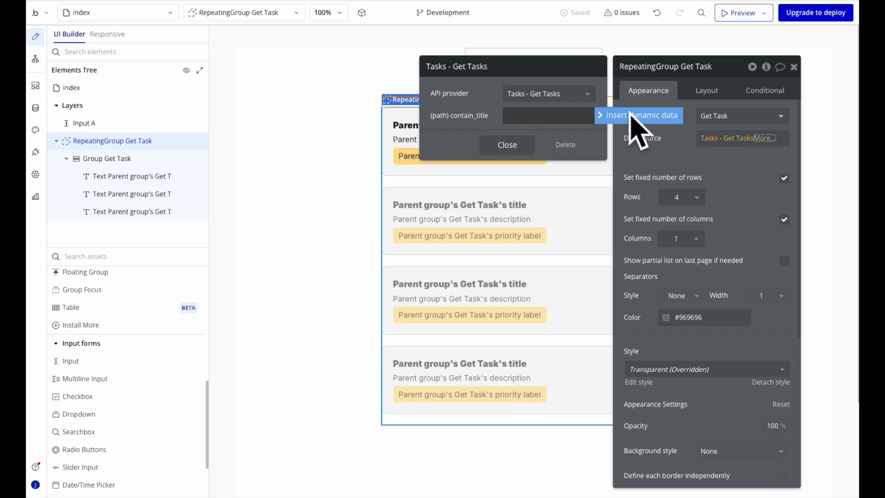
left_click(635, 116)
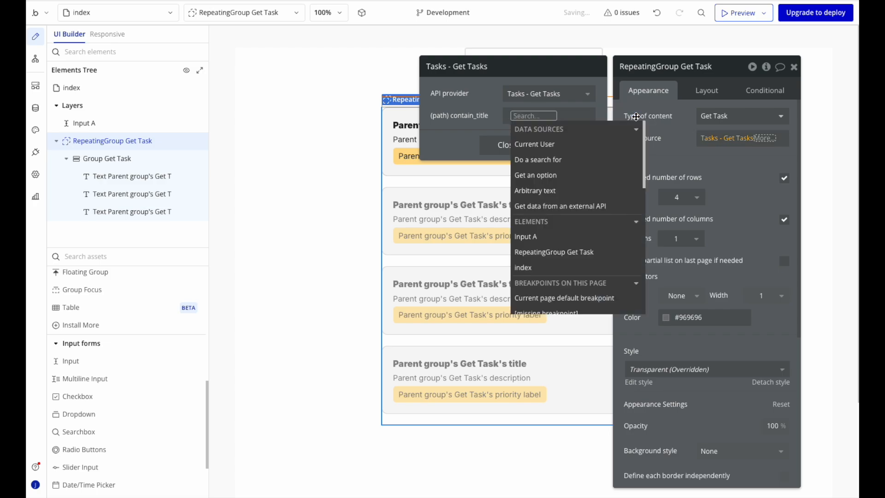
type("in")
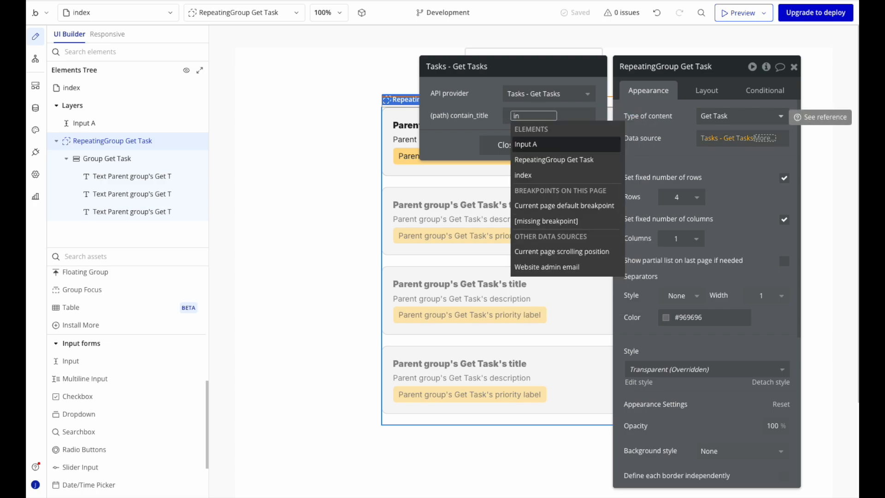
left_click(536, 148)
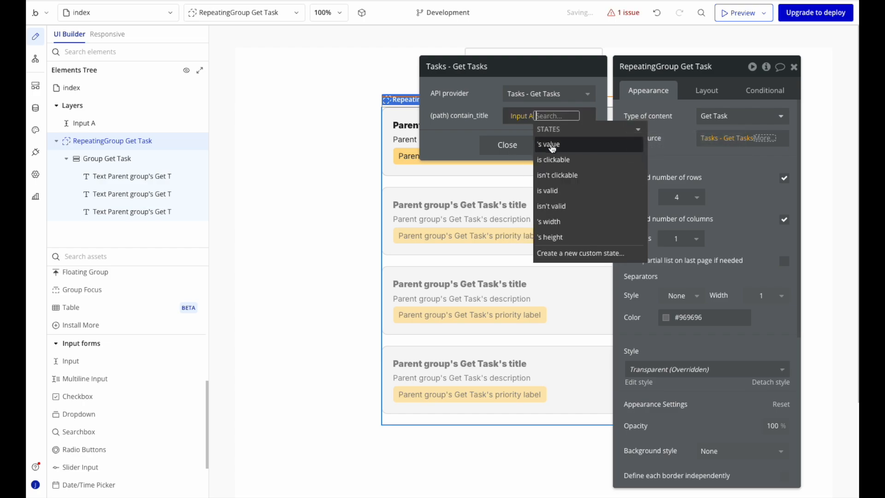
left_click(553, 147)
left_click(465, 135)
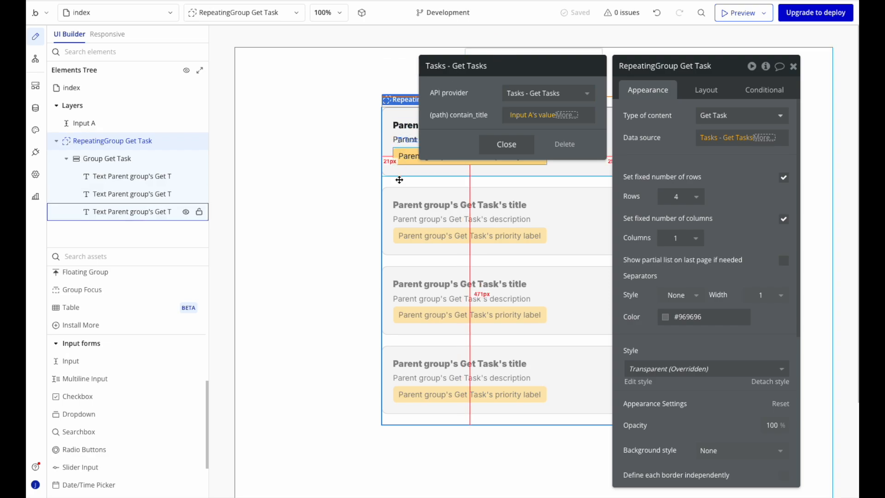
left_click(507, 146)
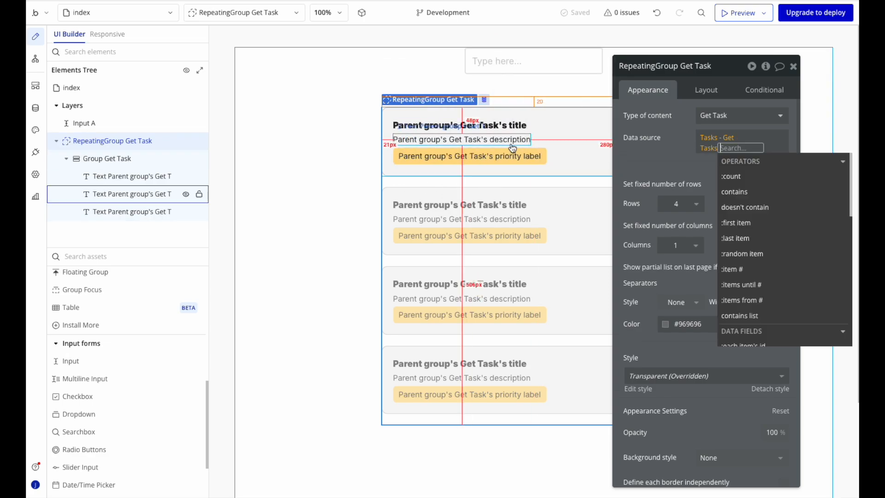
left_click(641, 160)
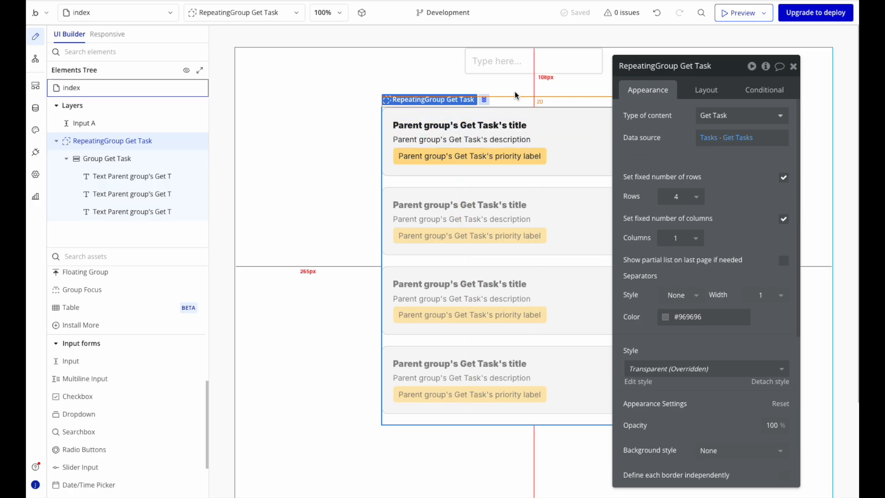
Give Input A a top margin of 30 px
left_click(564, 64)
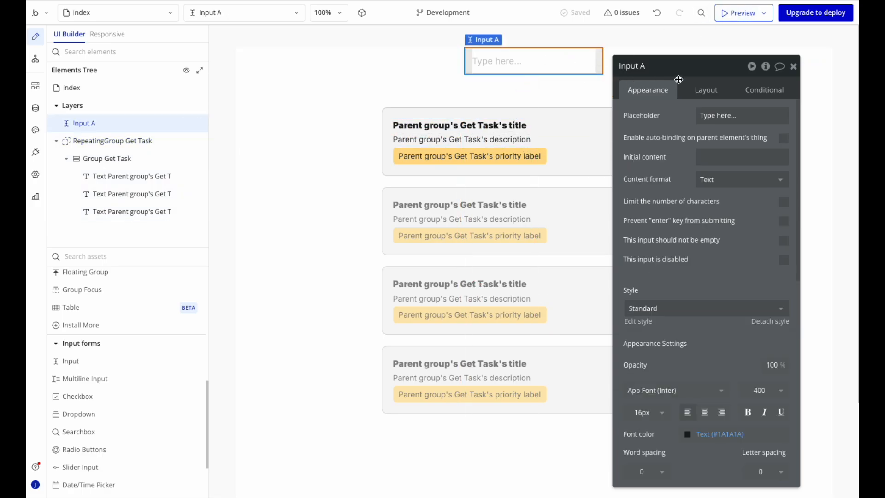
left_click(706, 89)
left_click(636, 349)
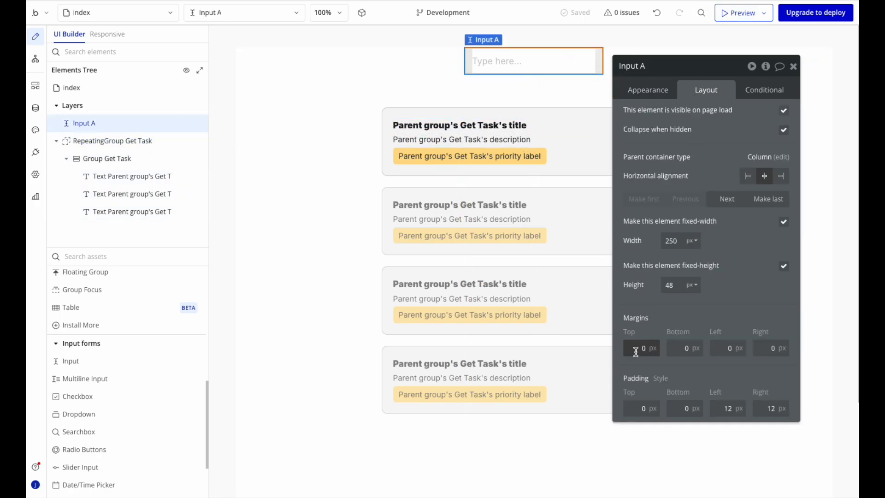
type("3")
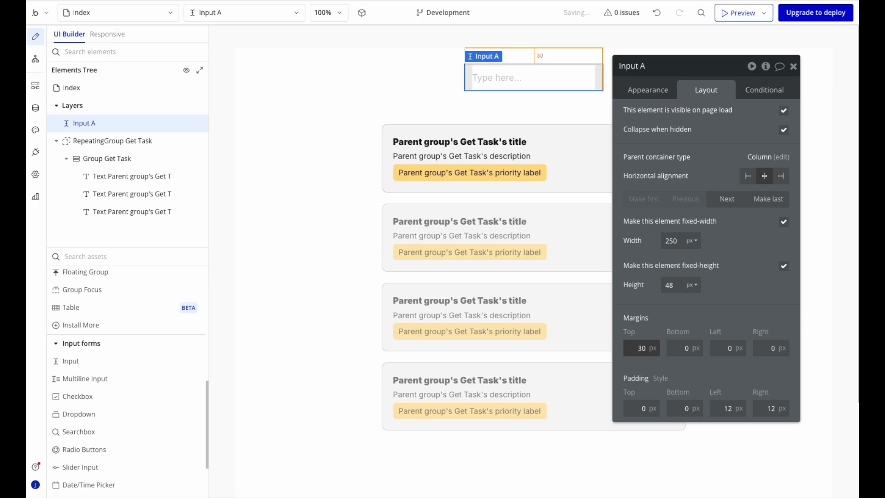
Set the index page's row gap between elements to 10 px
left_click(397, 108)
left_click(775, 180)
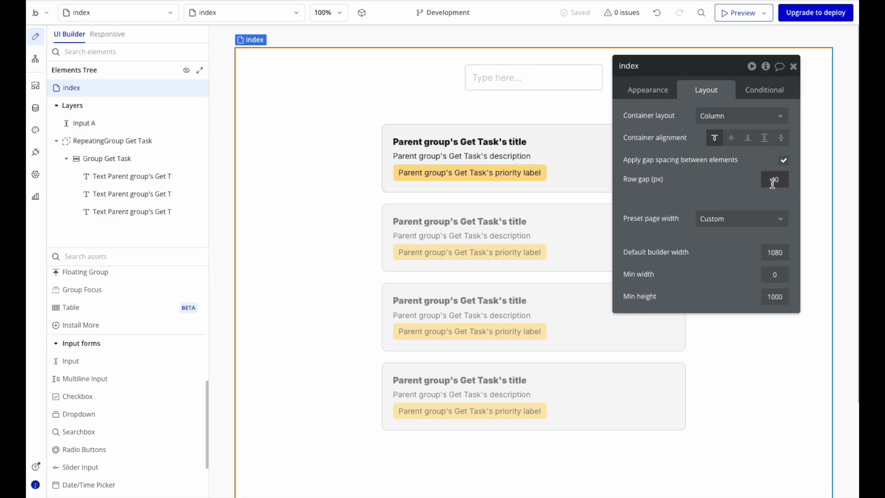
key("BackSpace")
key("BackSpace")
type("10")
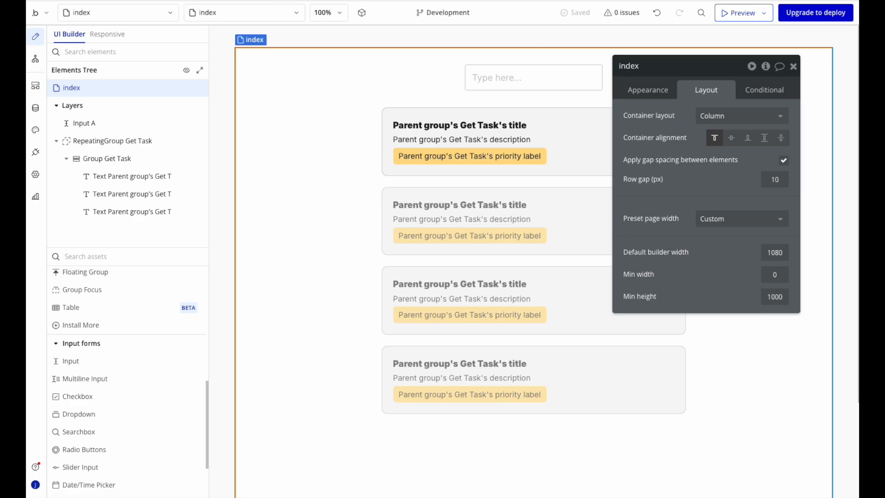
Switch to the page preview, reload it, and filter the task cards by the title text "Run"
left_click(361, 0)
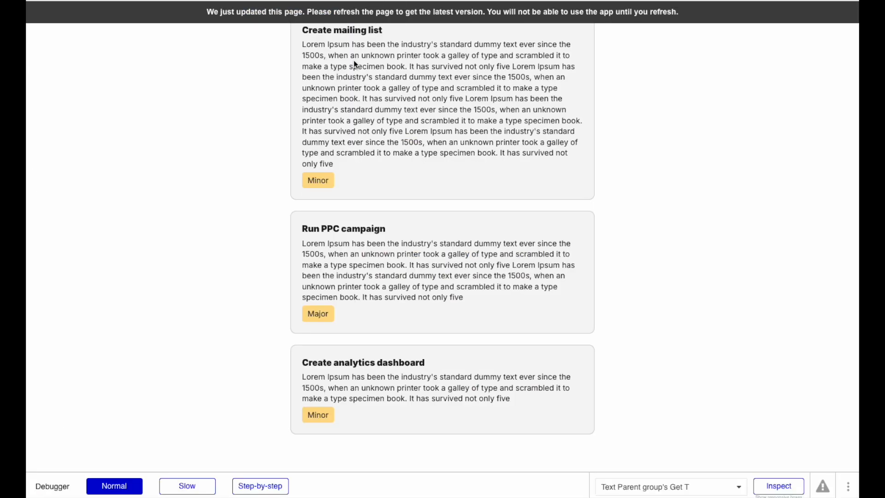
key("super+r")
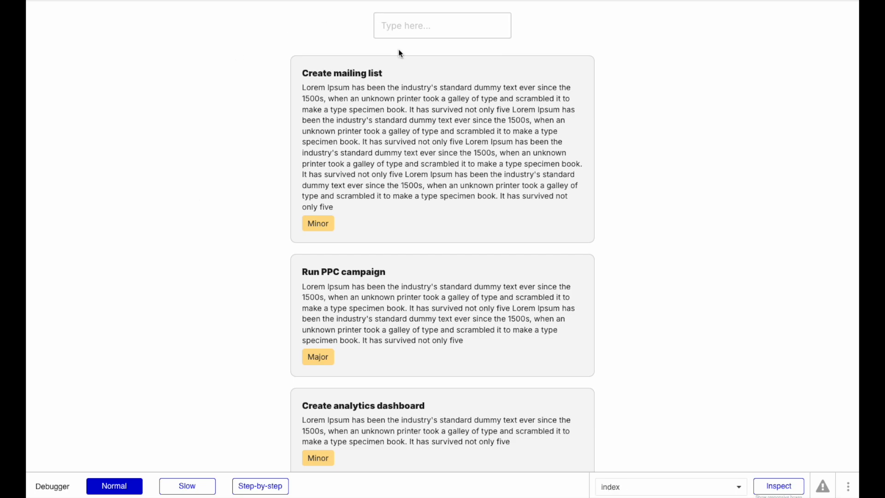
left_click(409, 25)
type("Run")
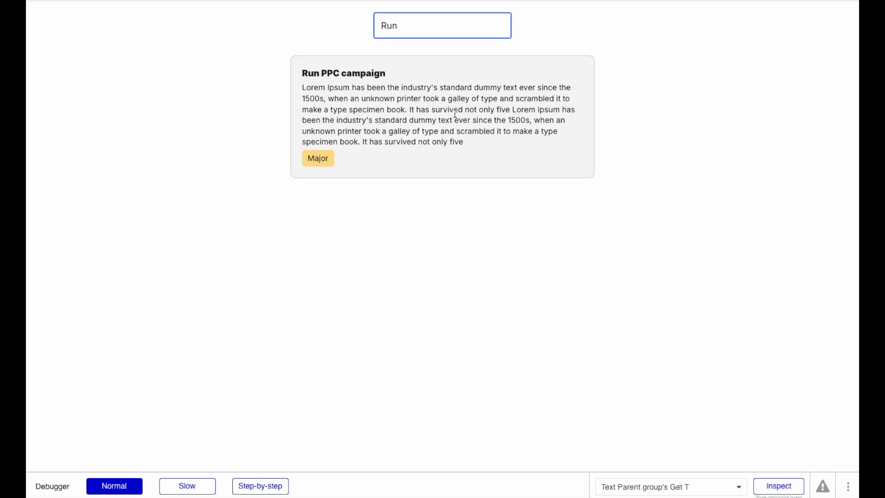
Test the title filter with "Create" in place of the current text, and clear it to review the full task list
left_click_drag(403, 26, 332, 32)
key("BackSpace")
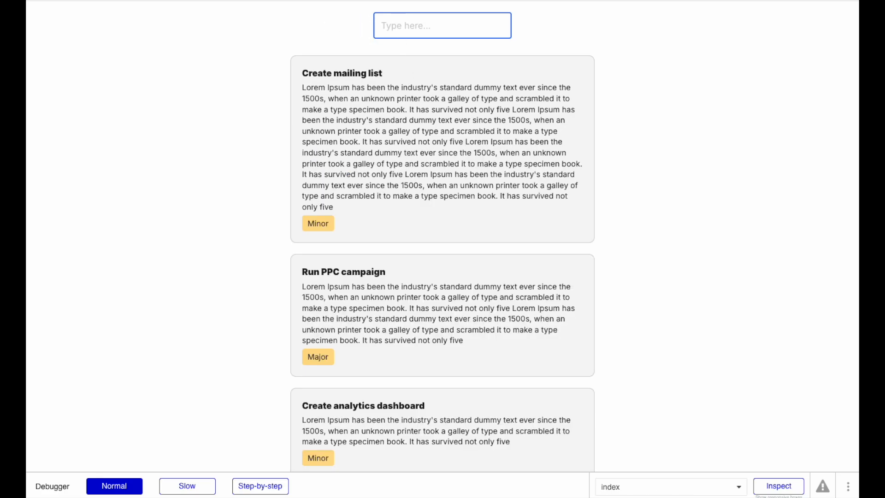
type("Create")
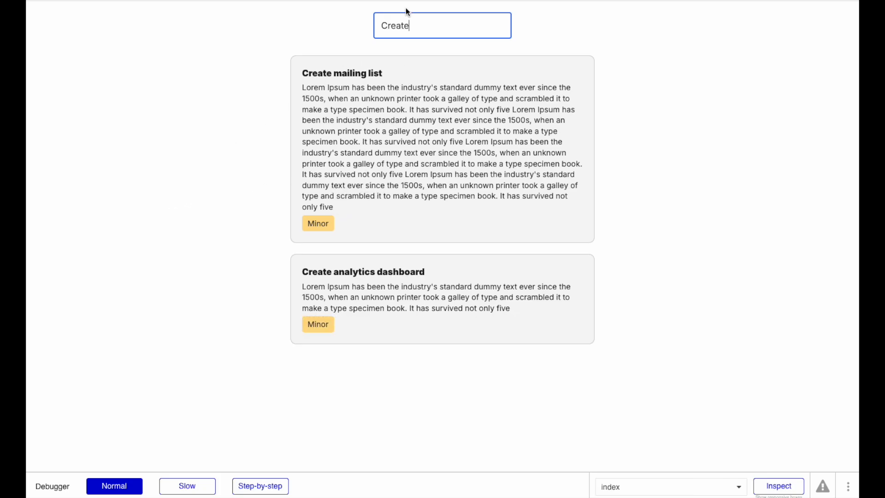
left_click_drag(414, 26, 367, 30)
key("BackSpace")
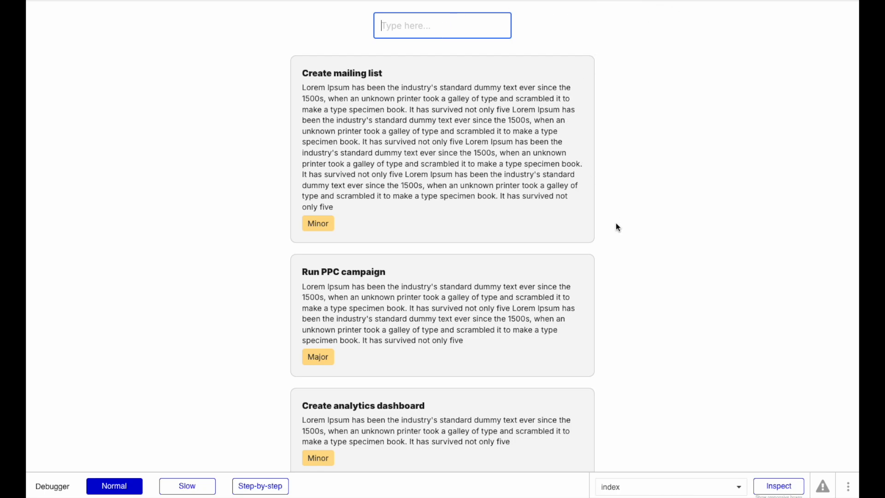
scroll(620, 264, "down", 3)
scroll(620, 264, "up", 4)
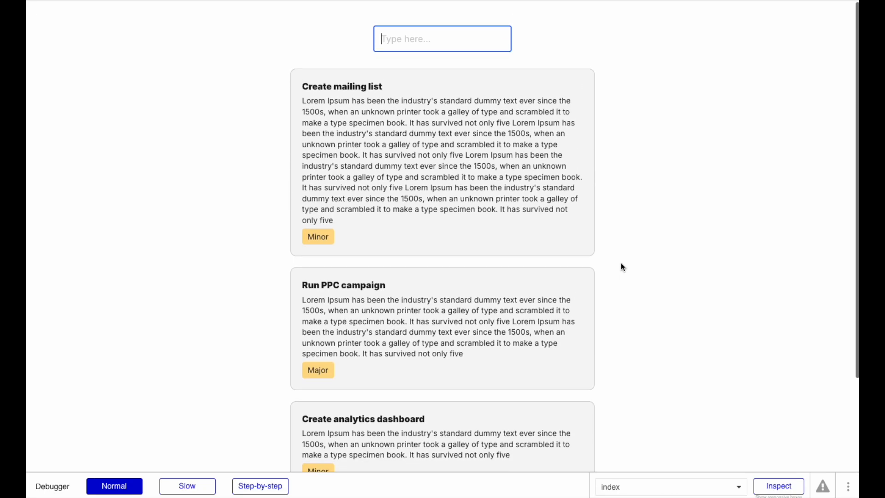